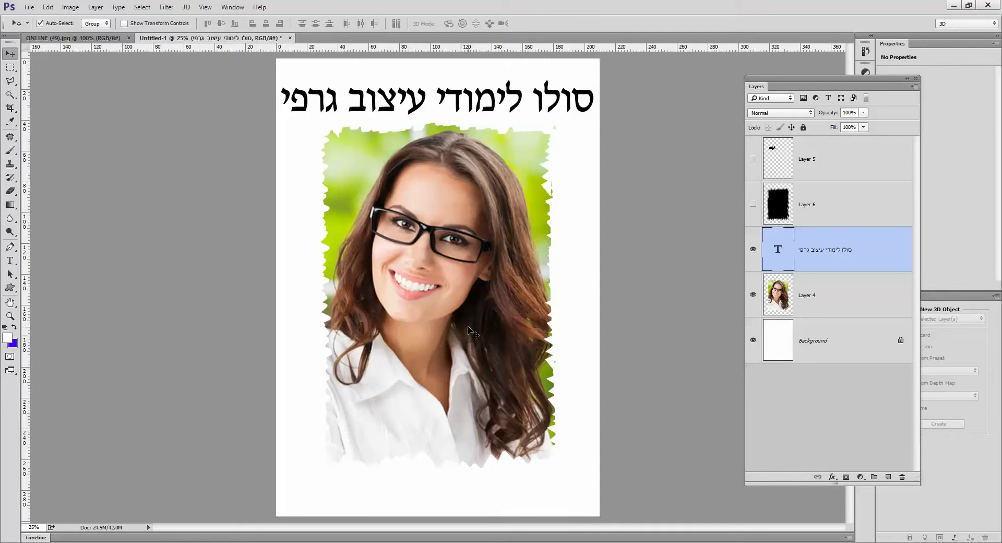
# Step: Copy the portrait from ONLINE (49).jpg into the poster, hide Layer 4, and centre the copy
pyautogui.click(73, 37)
pyautogui.moveTo(486, 425)
pyautogui.mouseDown()
pyautogui.moveTo(463, 323)
pyautogui.moveTo(215, 42)
pyautogui.moveTo(467, 290)
pyautogui.mouseUp()
pyautogui.click(753, 340)
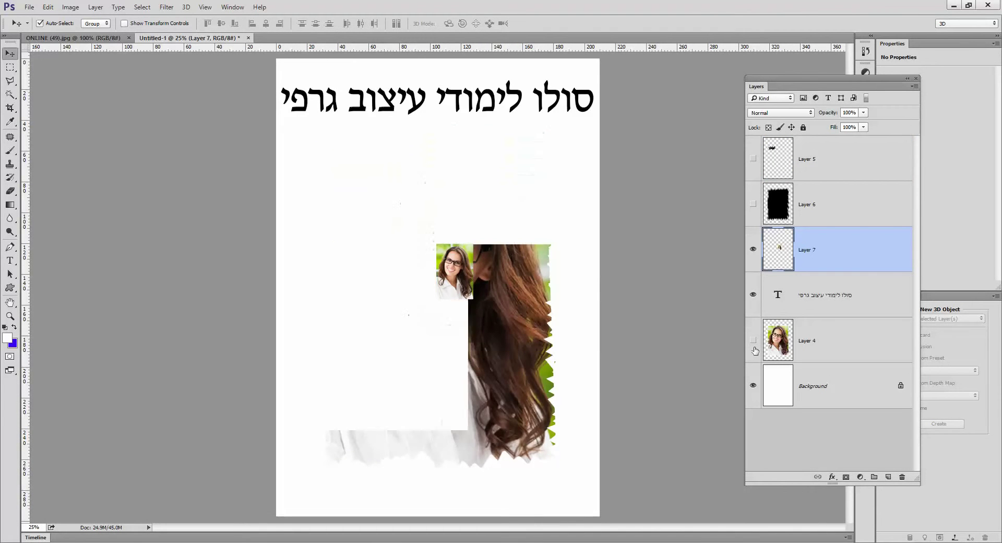
pyautogui.moveTo(465, 280); pyautogui.dragTo(436, 274)
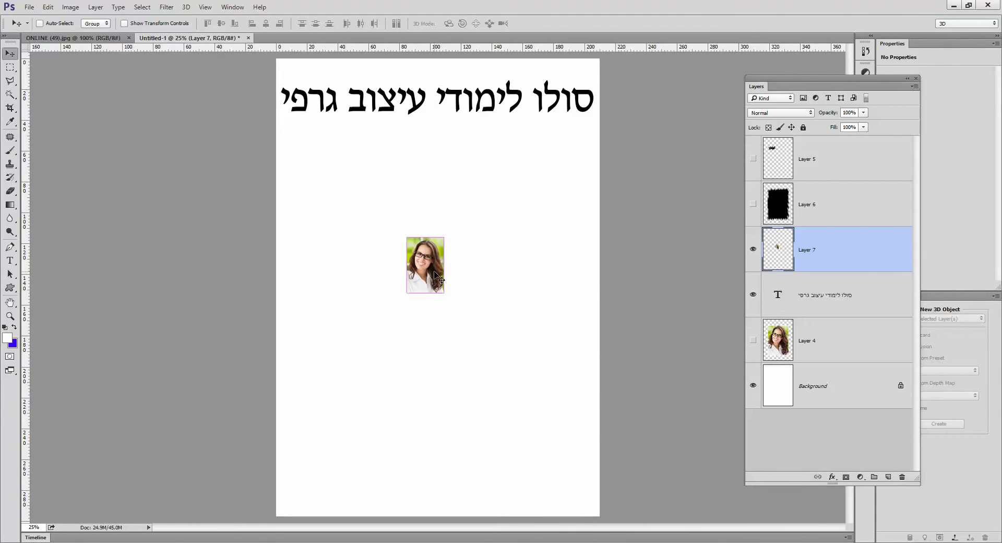
# Step: Free-transform the new portrait copy larger to fill the page below the Hebrew title
pyautogui.hotkey('ctrl', 't')
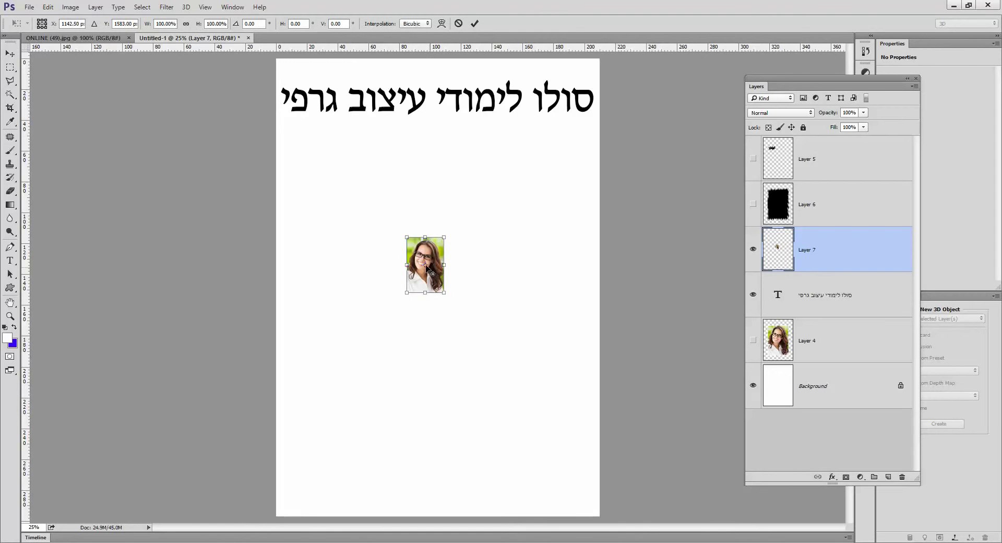
pyautogui.click(48, 8)
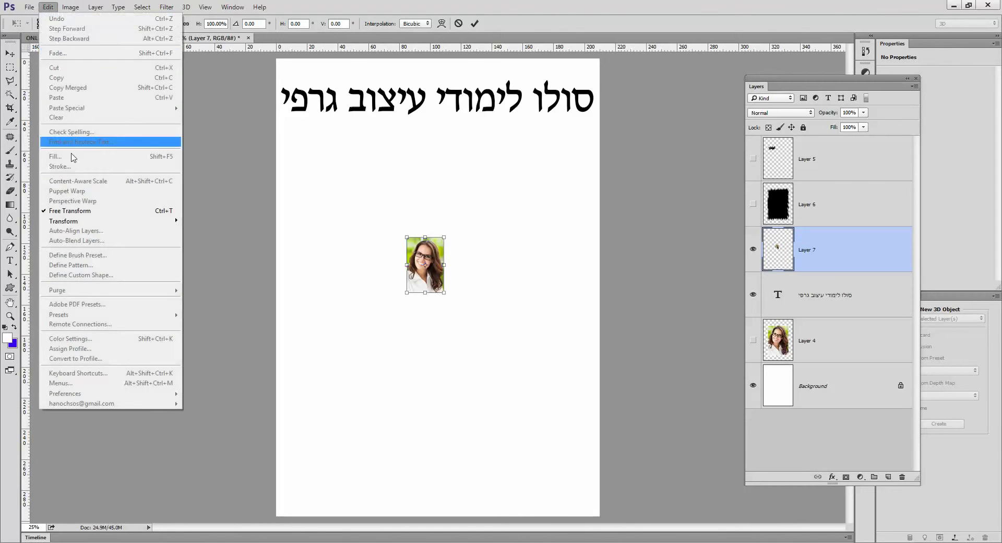
pyautogui.click(77, 211)
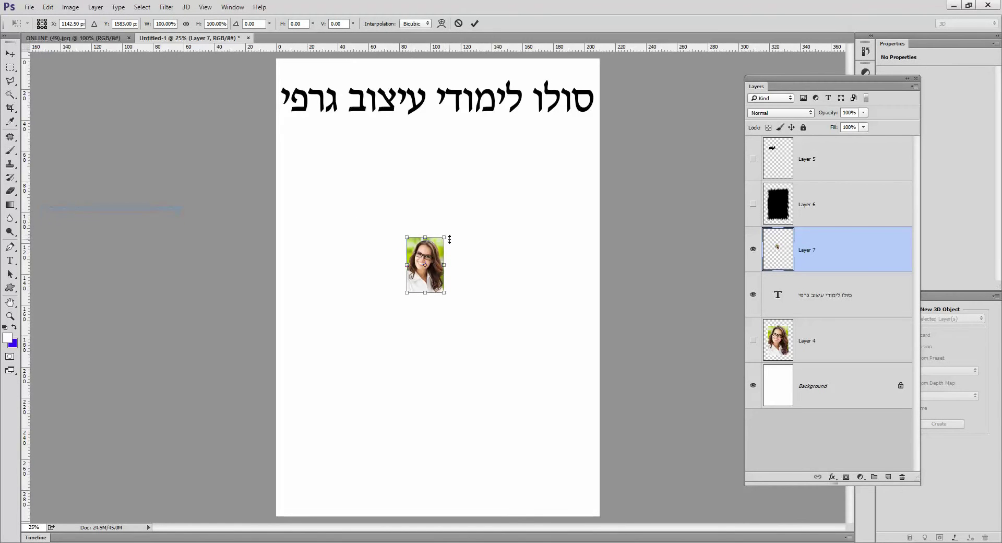
pyautogui.moveTo(444, 238); pyautogui.dragTo(522, 120)
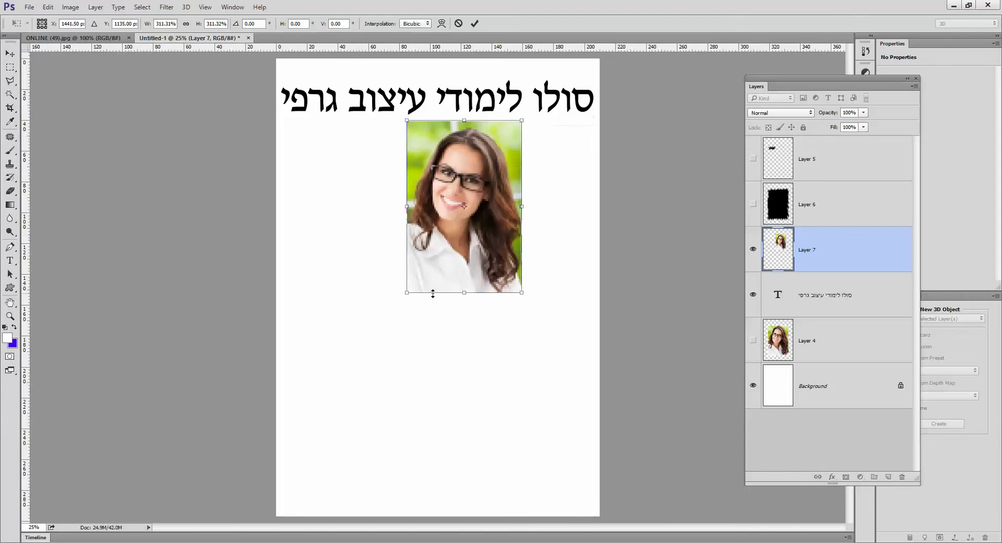
pyautogui.moveTo(405, 292); pyautogui.dragTo(308, 440)
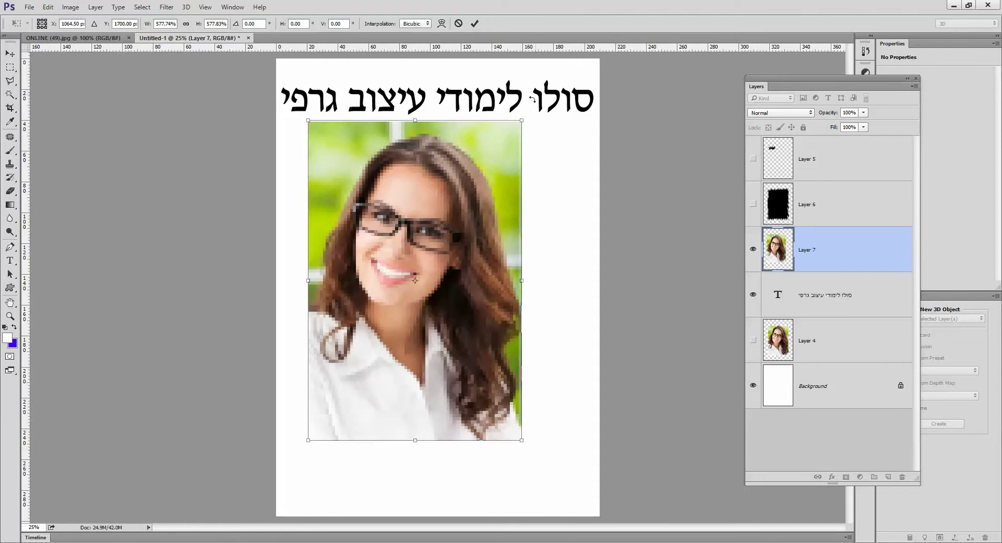
pyautogui.moveTo(523, 120); pyautogui.dragTo(576, 82)
pyautogui.moveTo(444, 257); pyautogui.dragTo(457, 313)
pyautogui.moveTo(554, 146); pyautogui.dragTo(566, 128)
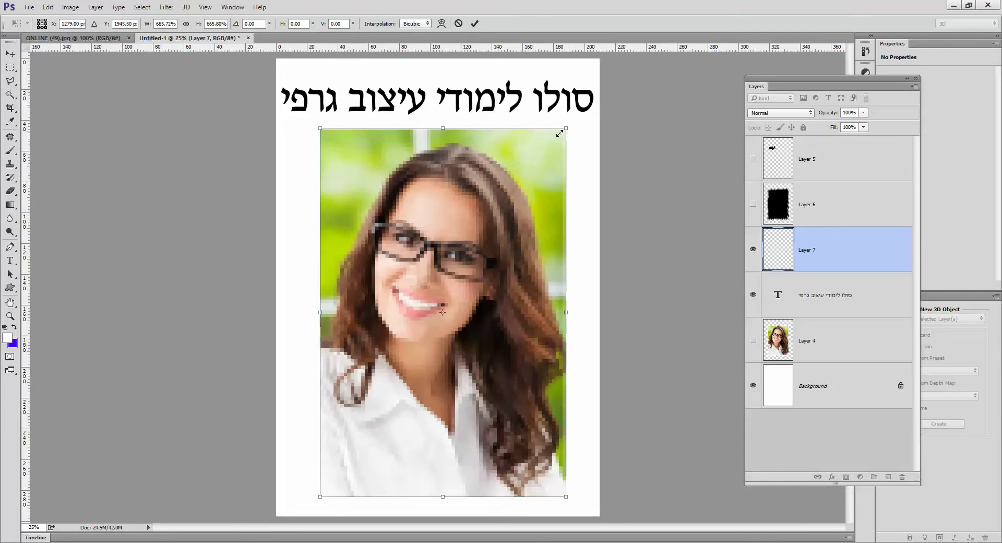
pyautogui.moveTo(320, 128); pyautogui.dragTo(314, 120)
pyautogui.press('Return')
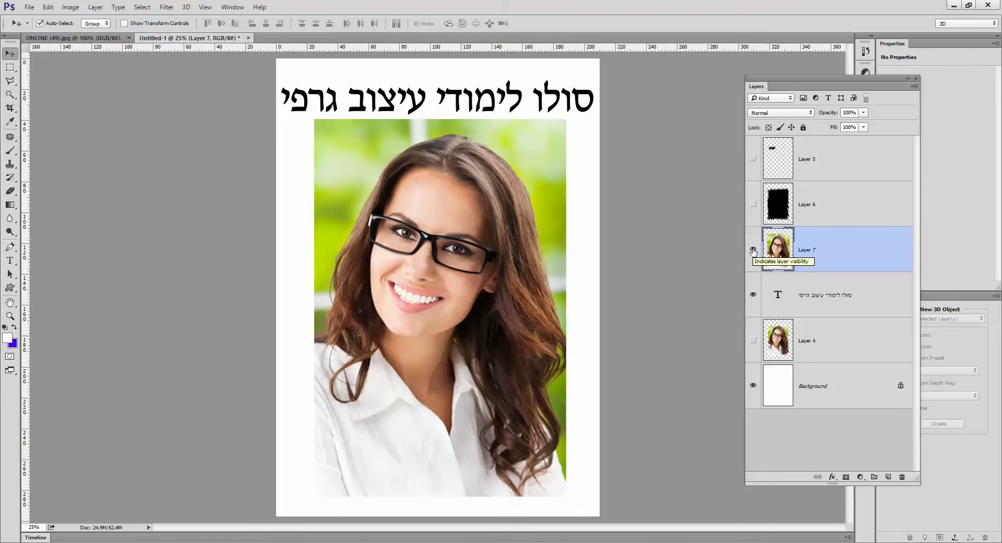
# Step: Hide the enlarged portrait Layer 7 and switch to the Polygonal Lasso Tool
pyautogui.click(753, 250)
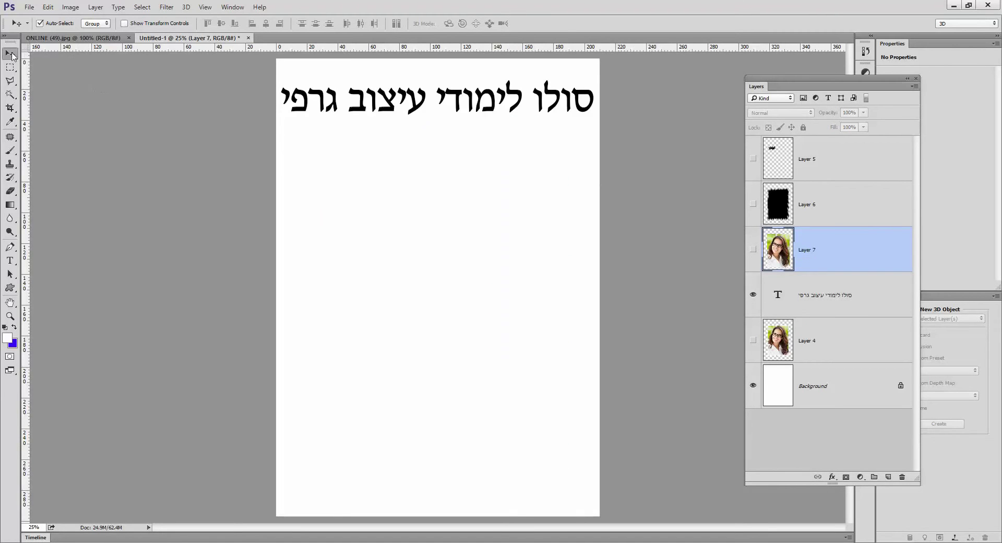
pyautogui.moveTo(9, 80); pyautogui.dragTo(50, 92)
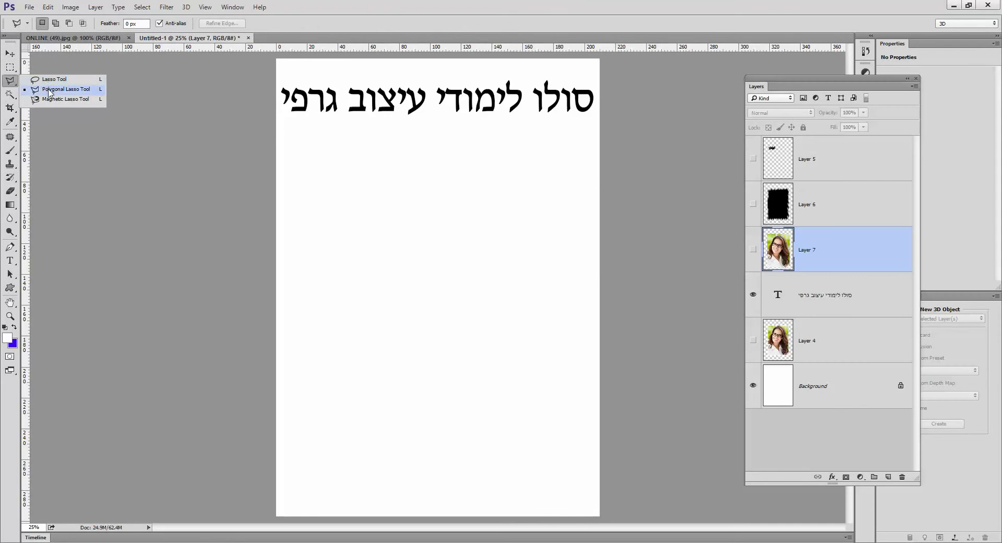
pyautogui.click(49, 92)
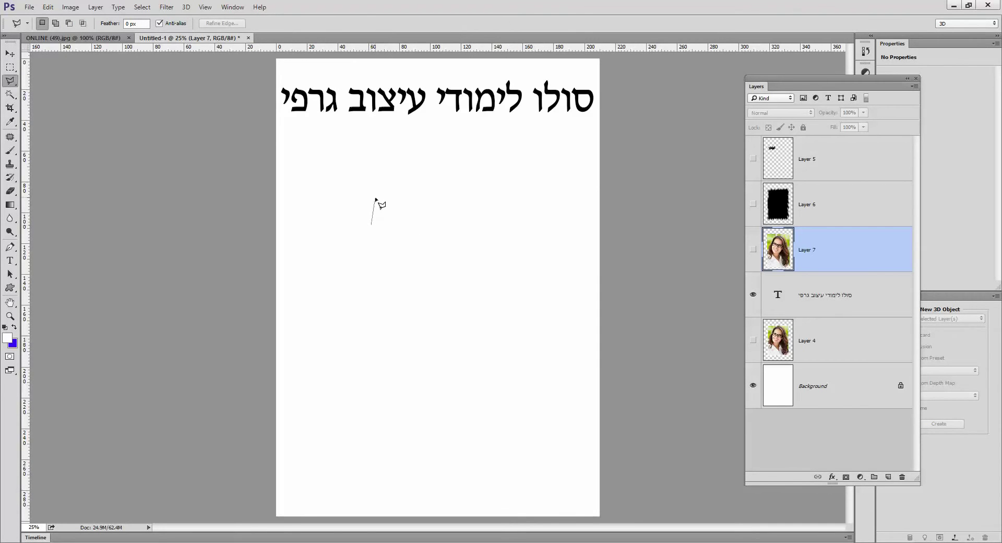
# Step: Draw a closed zigzag selection with jagged top peaks, shaped like a torn strip
pyautogui.click(375, 198)
pyautogui.click(381, 224)
pyautogui.click(389, 200)
pyautogui.click(390, 222)
pyautogui.click(398, 200)
pyautogui.click(401, 223)
pyautogui.click(405, 199)
pyautogui.click(407, 222)
pyautogui.click(411, 199)
pyautogui.click(413, 222)
pyautogui.click(419, 201)
pyautogui.click(422, 223)
pyautogui.click(430, 201)
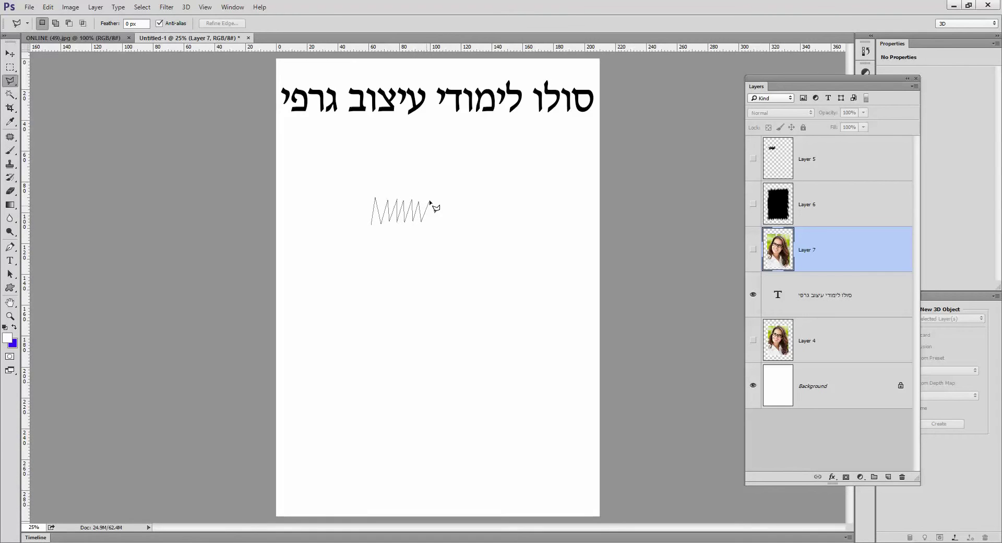
pyautogui.click(427, 244)
pyautogui.click(418, 244)
pyautogui.click(405, 246)
pyautogui.click(372, 228)
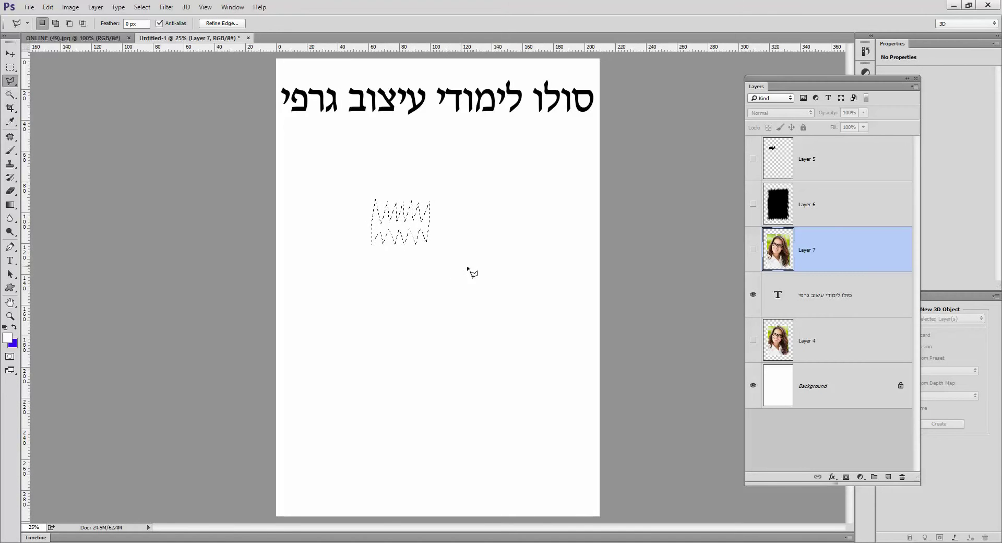
# Step: Add a new layer, then widen and flatten the zigzag selection with Transform Selection
pyautogui.click(888, 477)
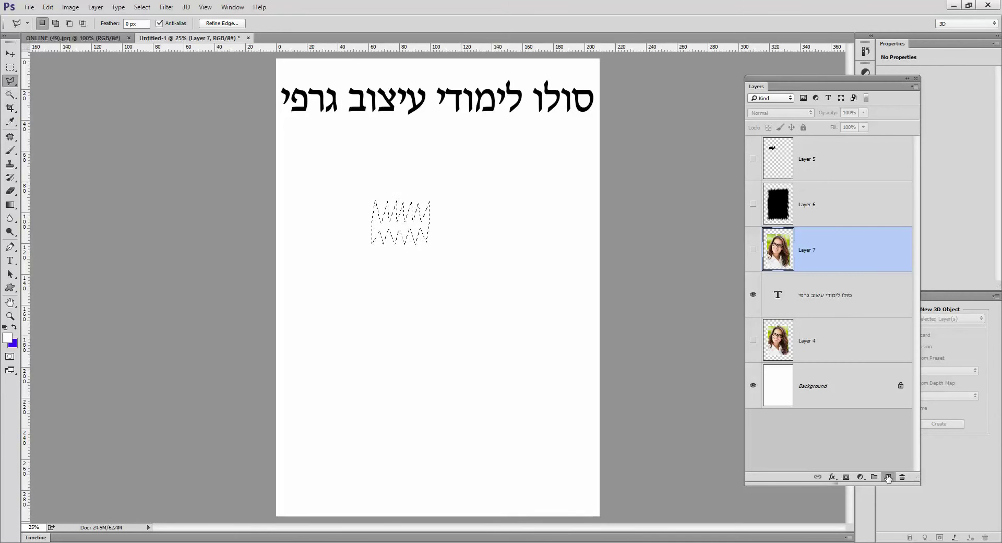
pyautogui.click(141, 8)
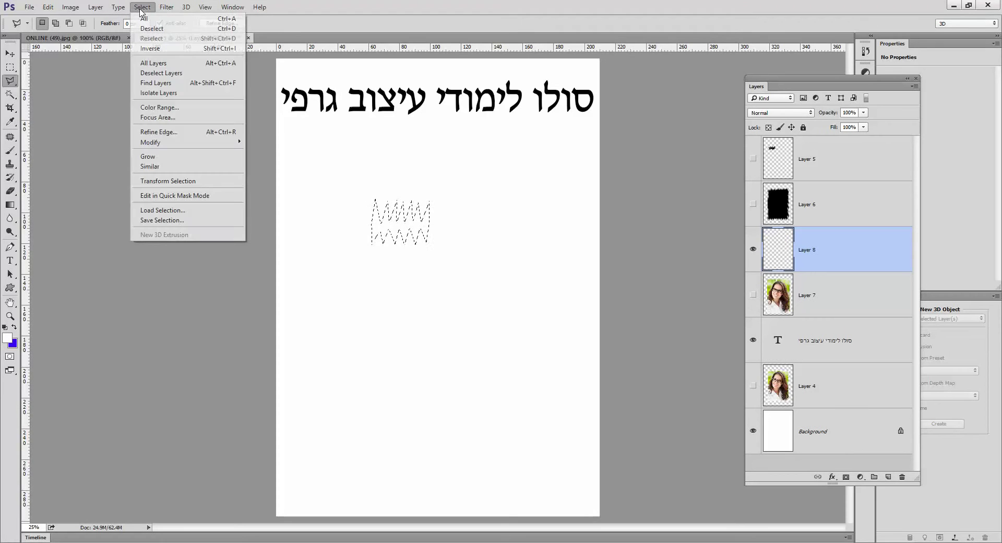
pyautogui.click(178, 183)
pyautogui.moveTo(371, 223); pyautogui.dragTo(347, 223)
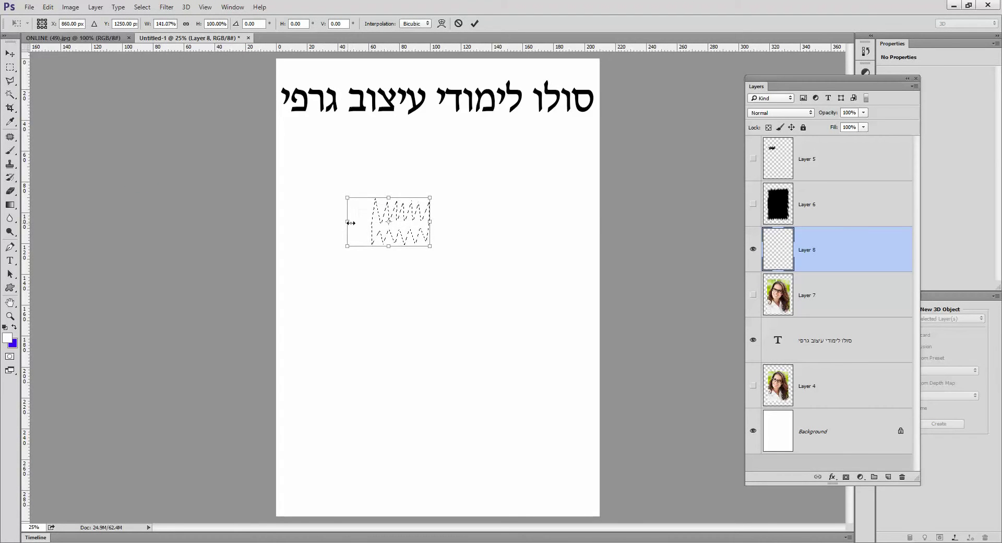
pyautogui.moveTo(430, 222); pyautogui.dragTo(439, 221)
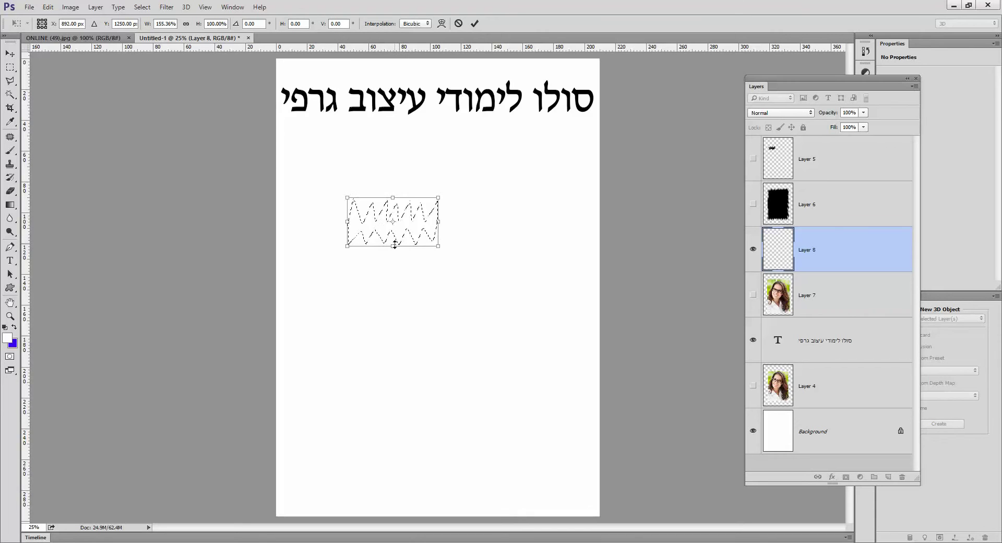
pyautogui.moveTo(395, 245); pyautogui.dragTo(392, 208)
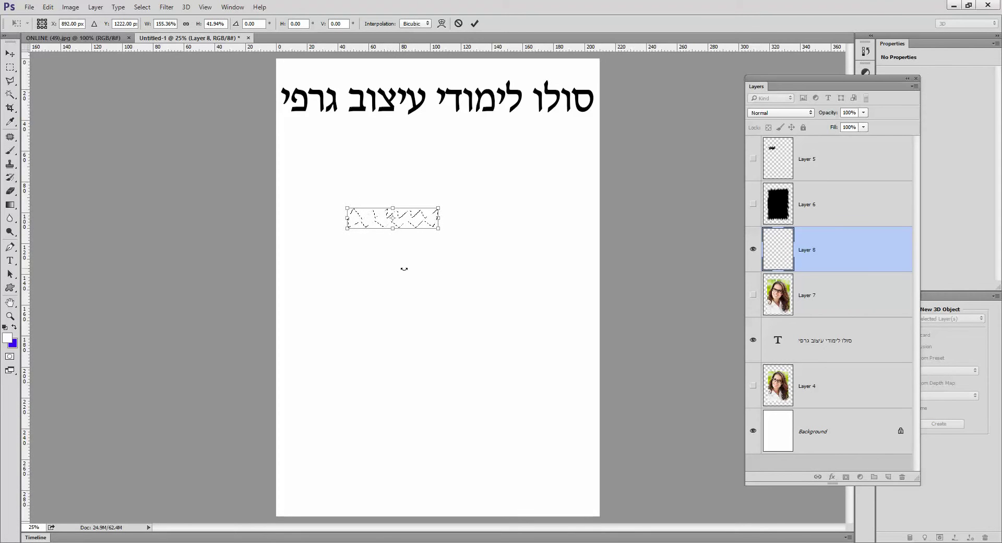
pyautogui.press('Return')
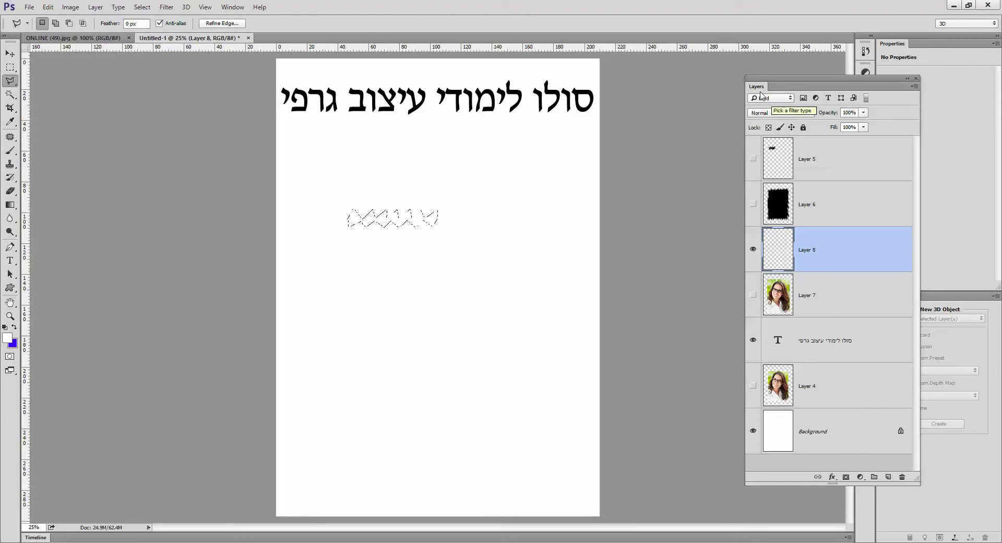
pyautogui.click(231, 7)
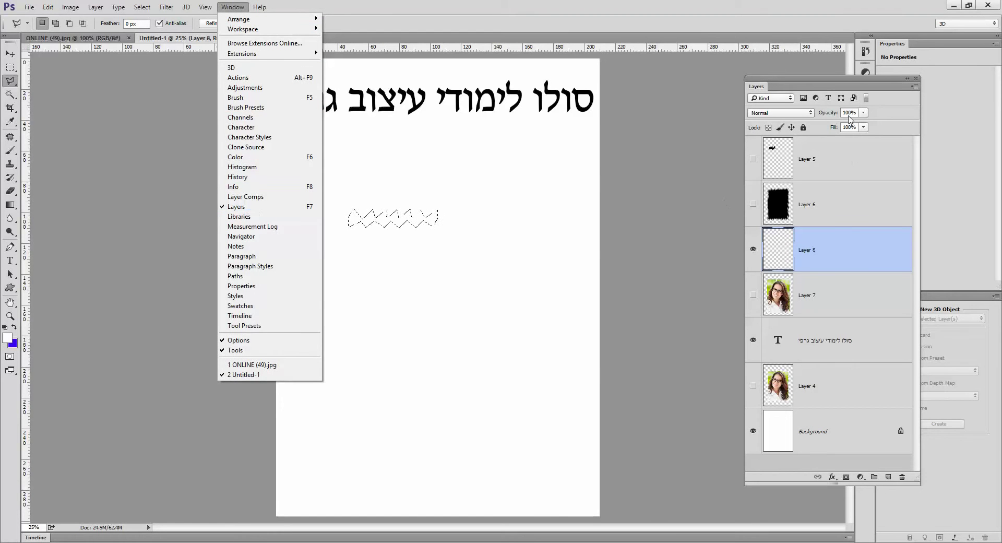
pyautogui.click(852, 89)
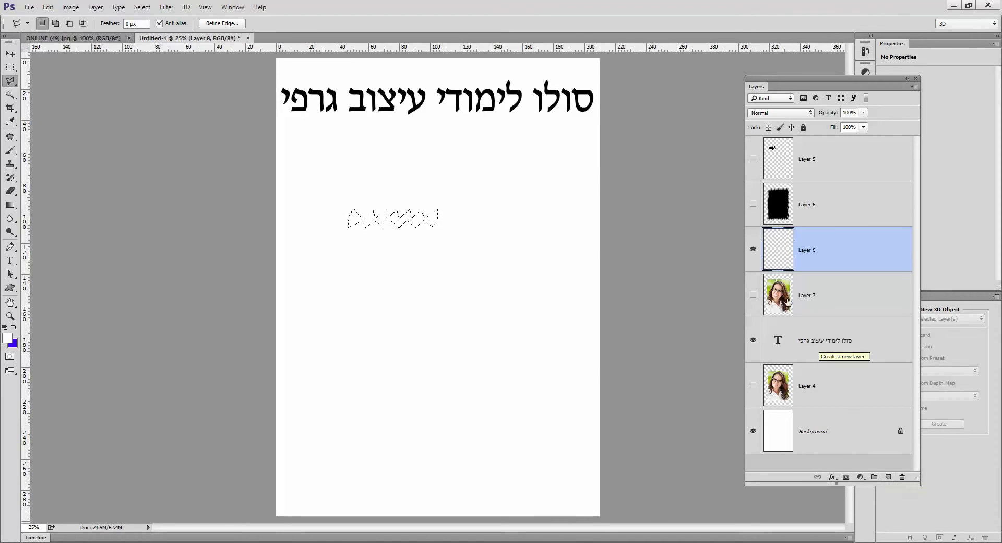
# Step: Fill the zigzag selection with Black via Edit > Fill and hide the Background layer
pyautogui.click(47, 7)
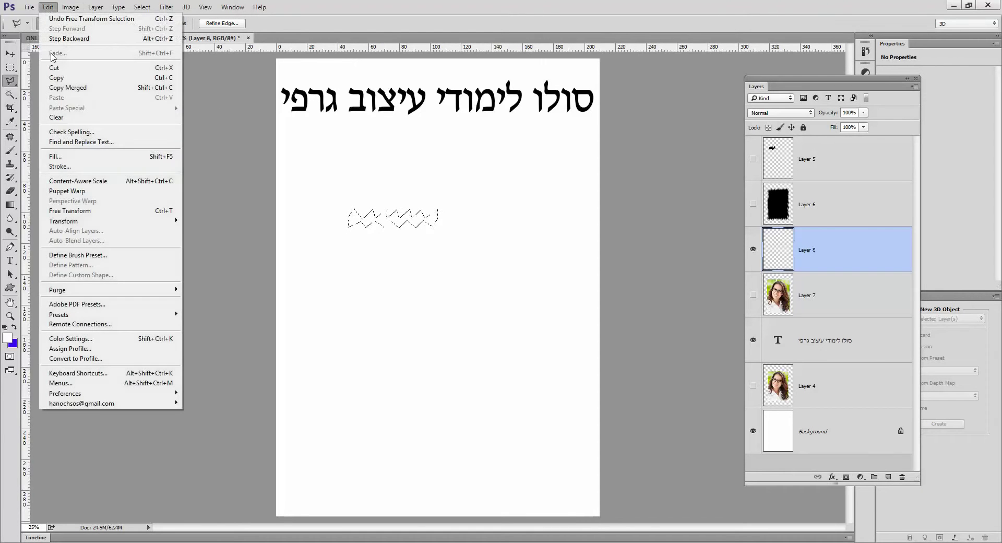
pyautogui.click(100, 157)
pyautogui.click(587, 165)
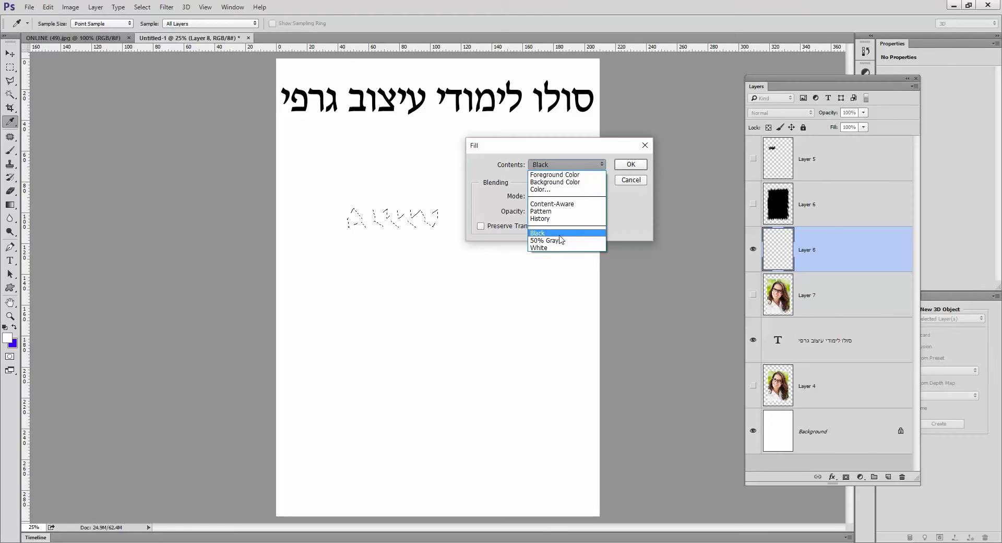
pyautogui.click(560, 236)
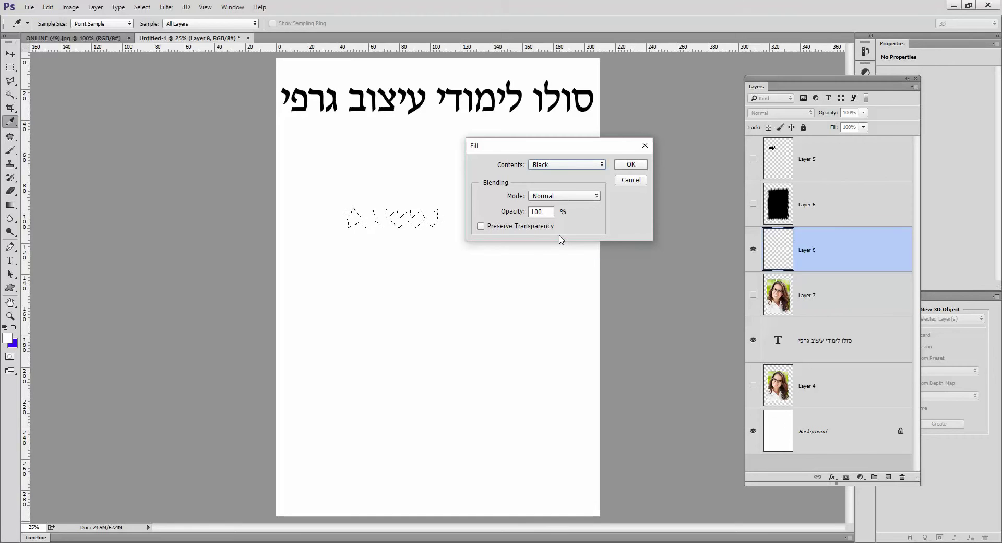
pyautogui.click(629, 165)
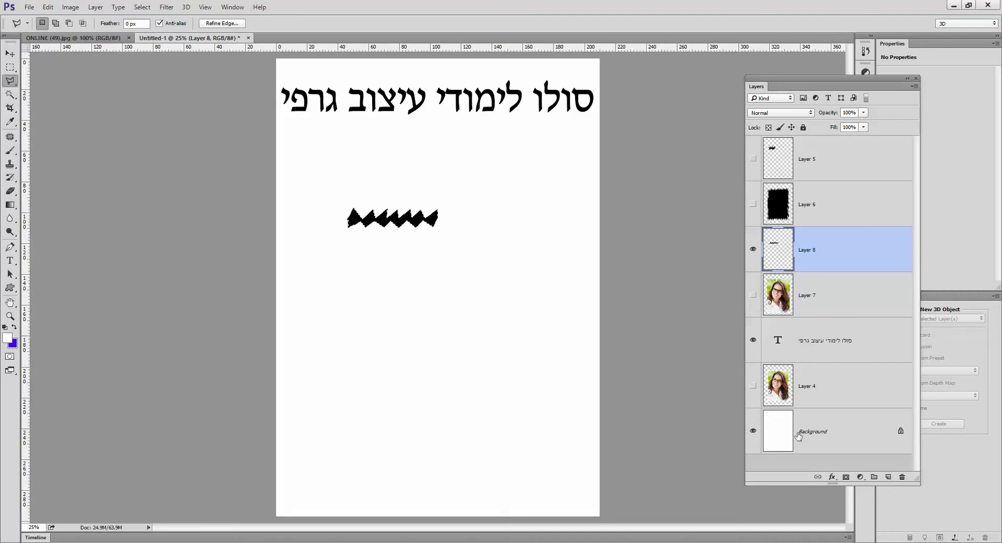
pyautogui.click(753, 431)
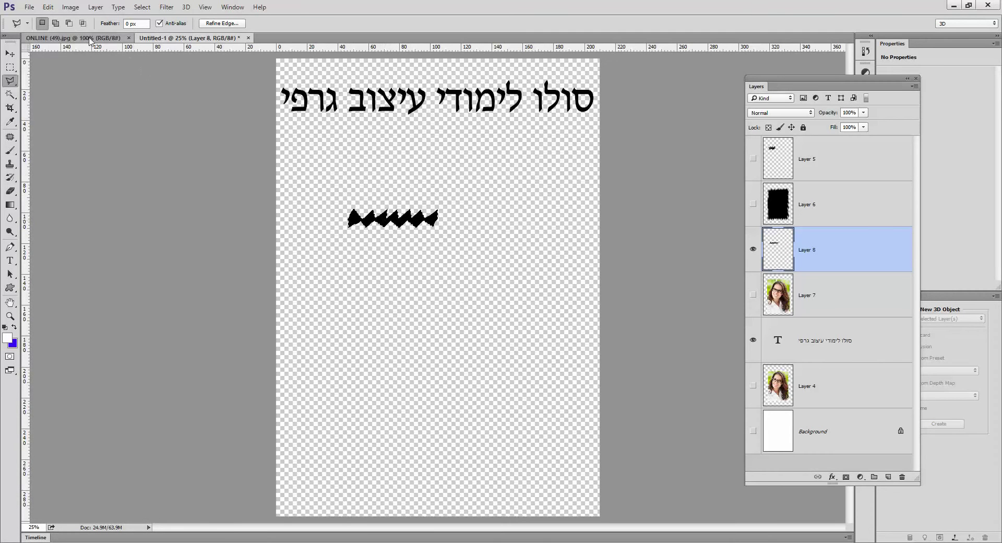
# Step: Define the black zigzag strip as the brush preset 'Sampled Brush 3'
pyautogui.click(48, 7)
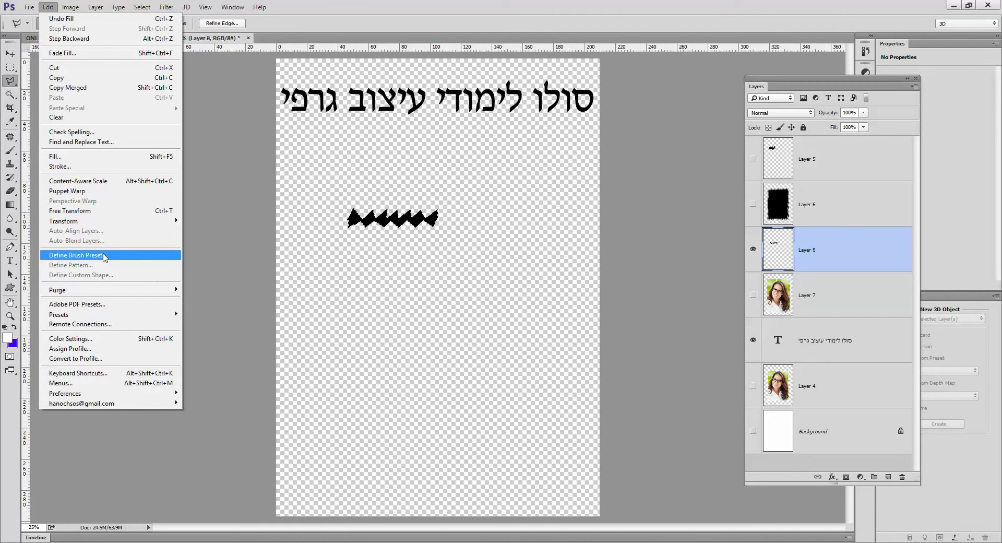
pyautogui.click(104, 256)
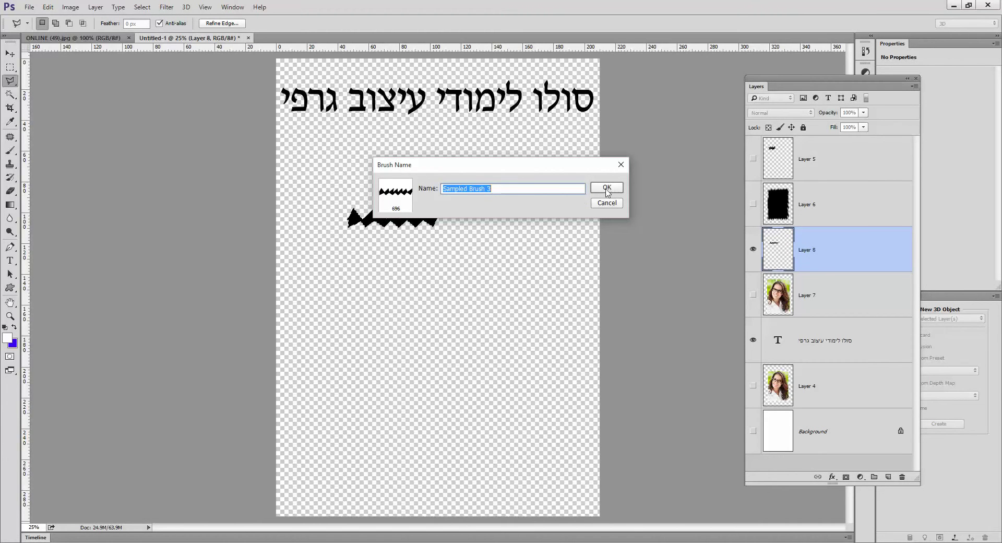
pyautogui.click(606, 188)
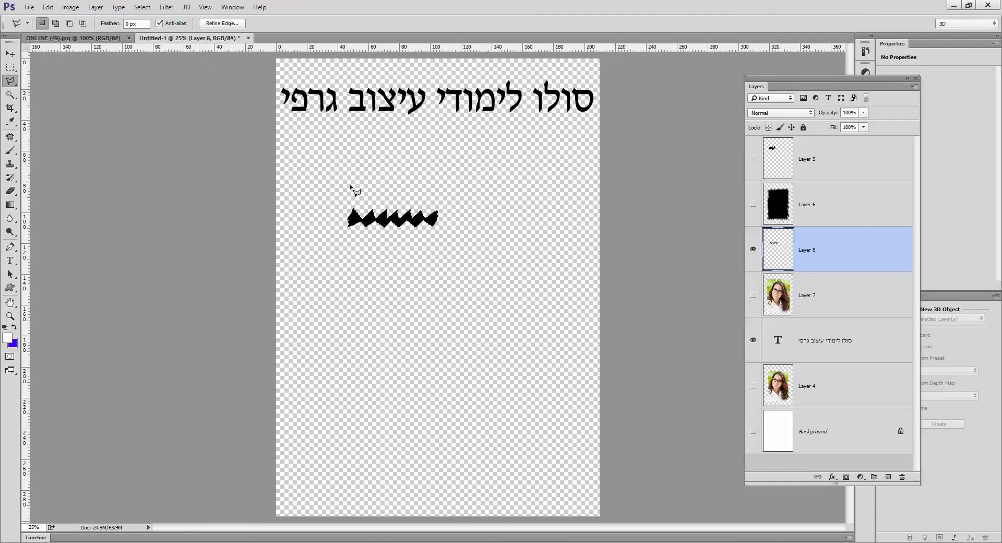
# Step: Deselect, show portrait Layer 7, and delete helper Layers 8, 6 and 5
pyautogui.click(142, 8)
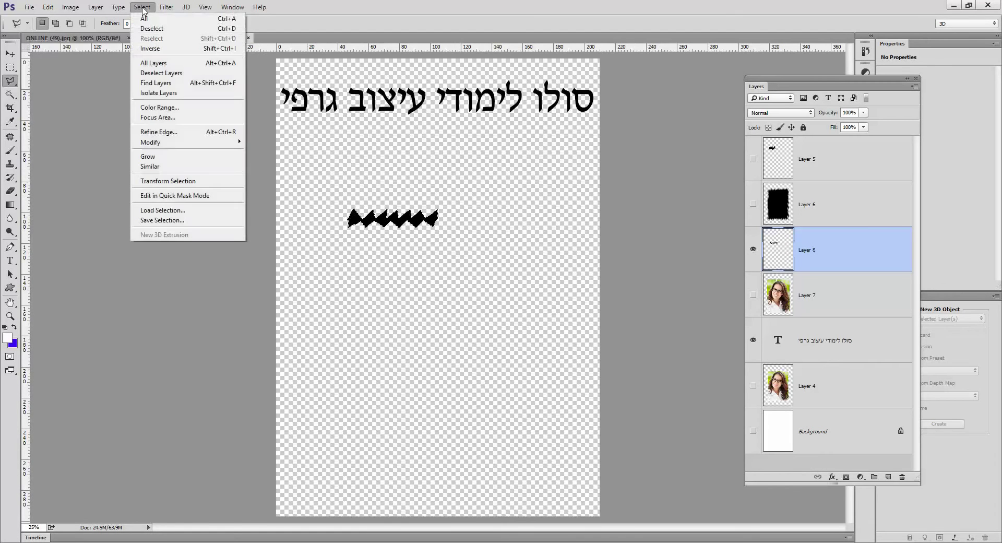
pyautogui.click(152, 29)
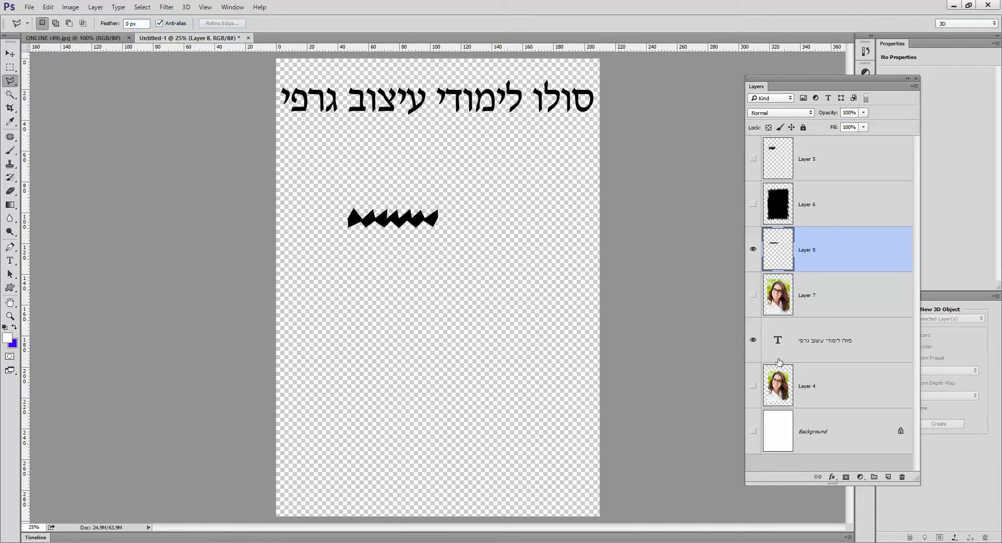
pyautogui.click(753, 296)
pyautogui.moveTo(808, 227); pyautogui.dragTo(902, 477)
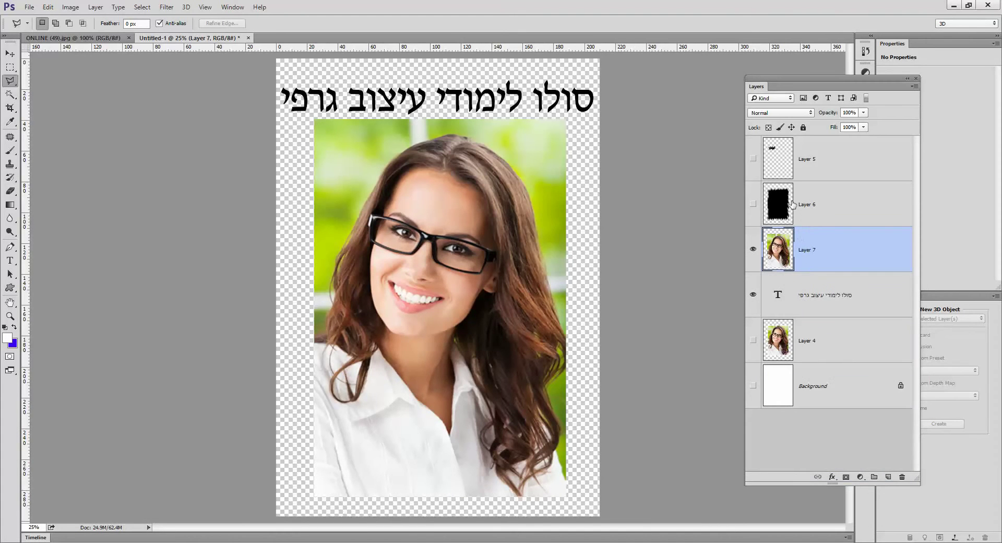
pyautogui.moveTo(792, 205); pyautogui.dragTo(902, 477)
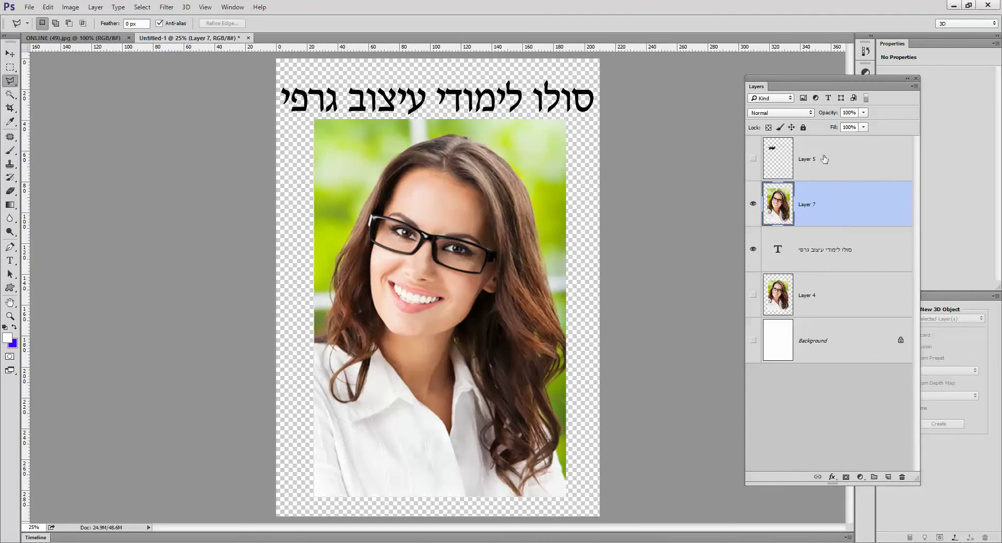
pyautogui.moveTo(825, 159); pyautogui.dragTo(901, 477)
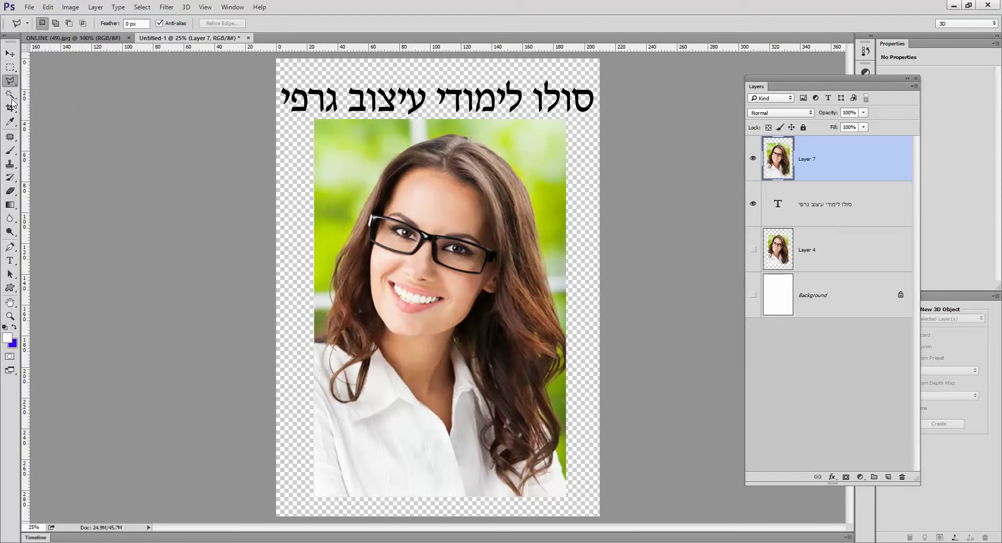
pyautogui.moveTo(10, 191); pyautogui.dragTo(54, 191)
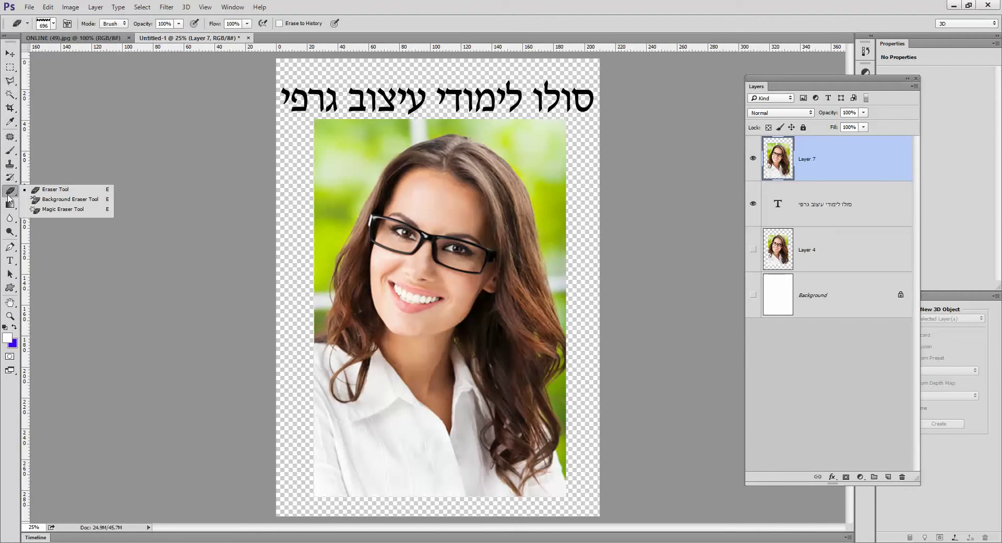
# Step: Set up the plain Eraser Tool with the zigzag brush tip
pyautogui.click(56, 190)
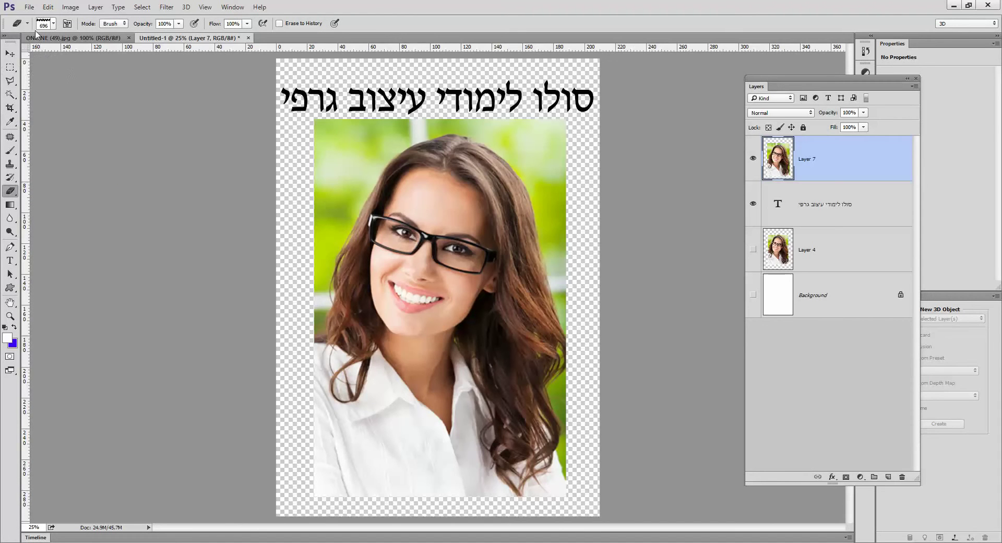
pyautogui.click(53, 24)
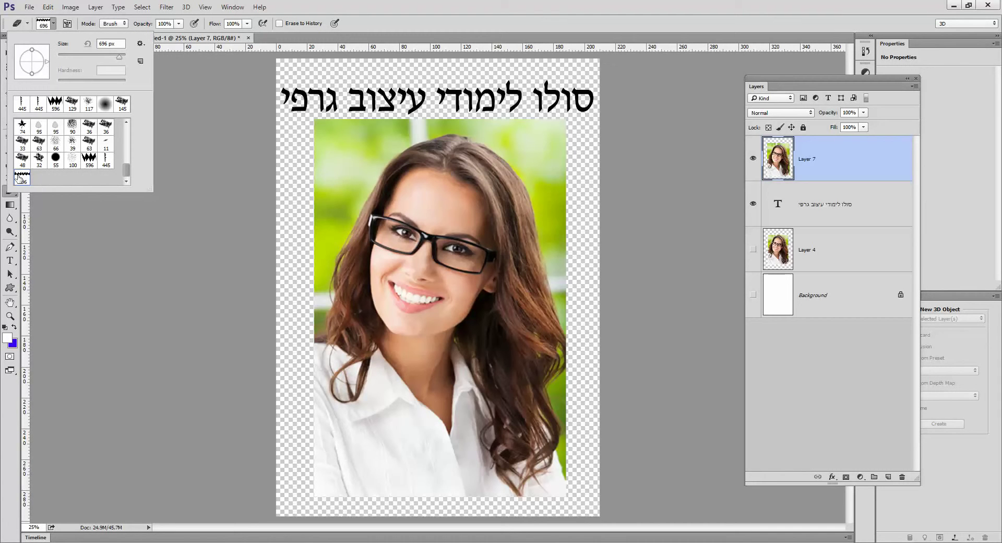
pyautogui.moveTo(127, 177)
pyautogui.mouseDown()
pyautogui.moveTo(125, 130)
pyautogui.moveTo(131, 176)
pyautogui.mouseUp()
pyautogui.click(11, 196)
pyautogui.rightClick(12, 193)
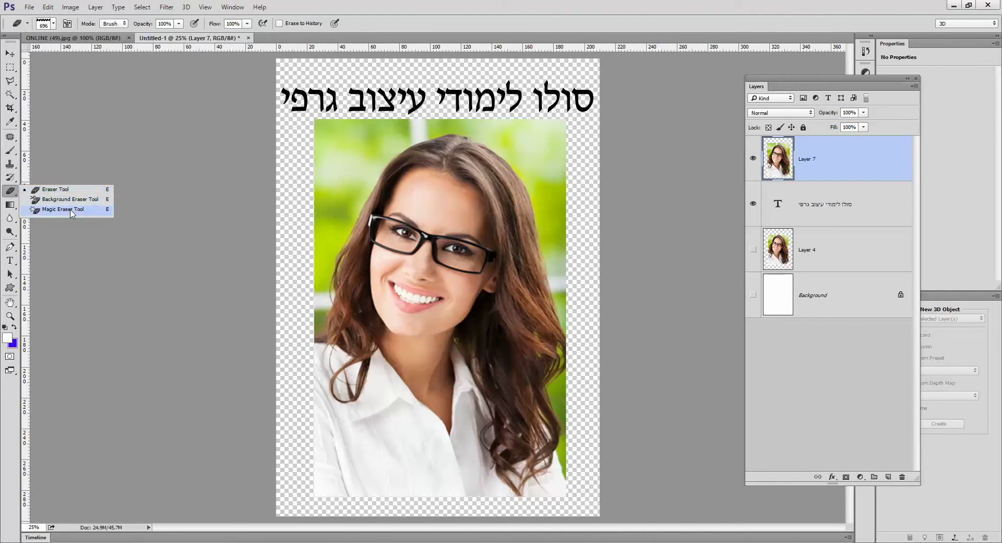
pyautogui.click(69, 191)
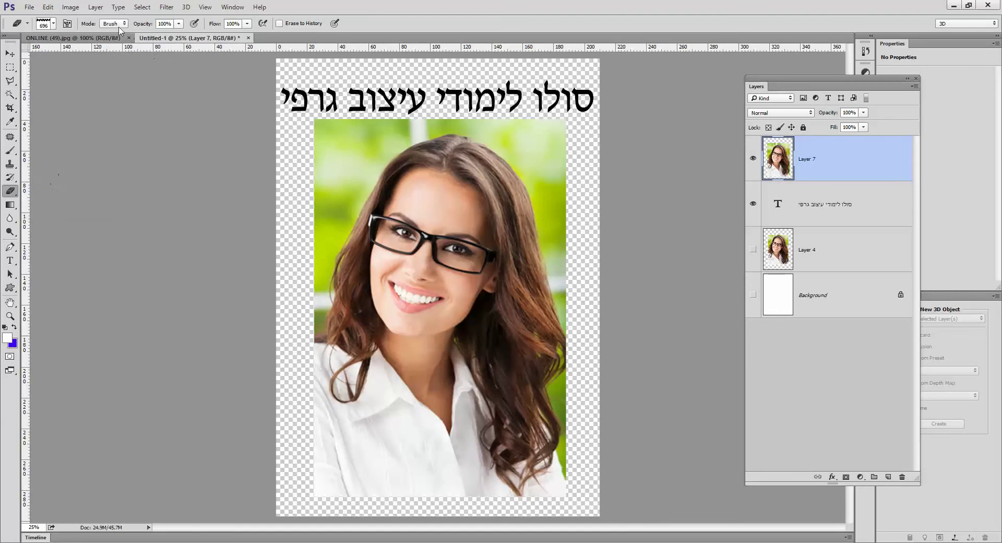
pyautogui.click(142, 7)
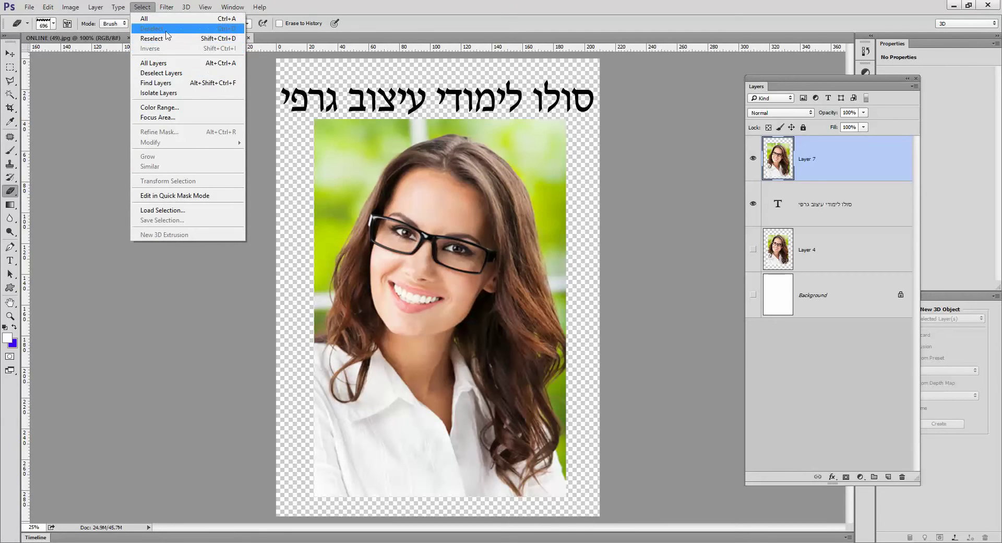
pyautogui.click(12, 196)
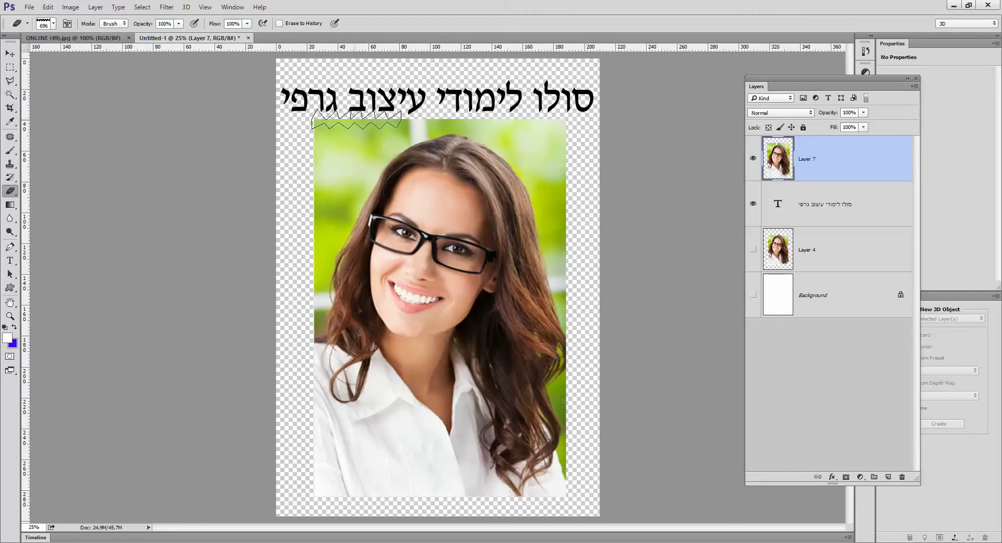
pyautogui.click(53, 24)
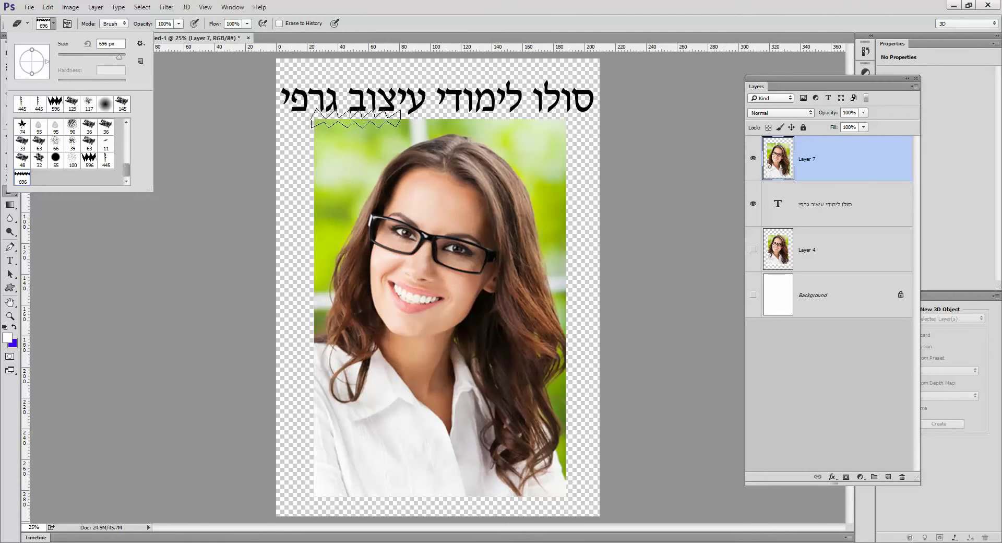
# Step: Erase a jagged tear along the photo's top edge and show the white Background layer
pyautogui.moveTo(360, 119); pyautogui.dragTo(526, 117)
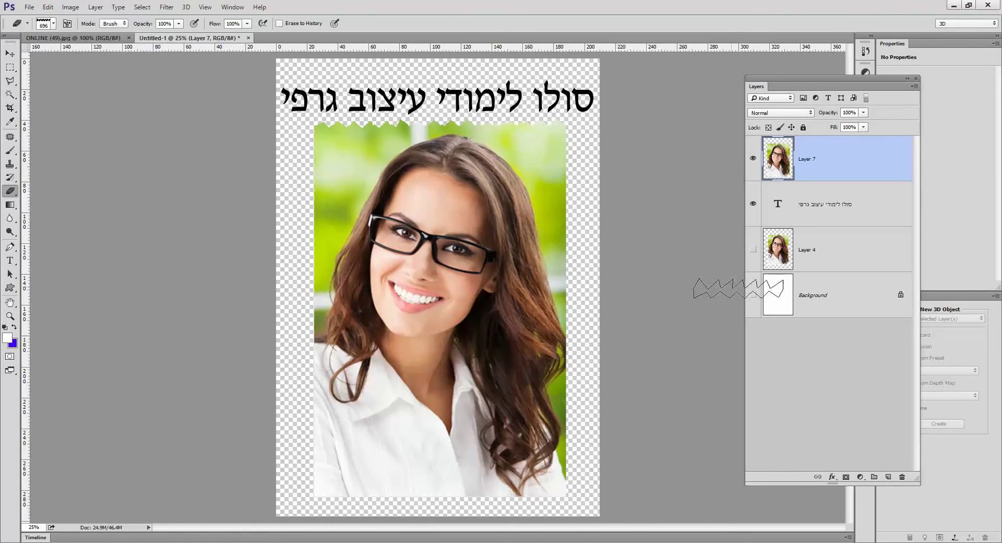
pyautogui.click(753, 297)
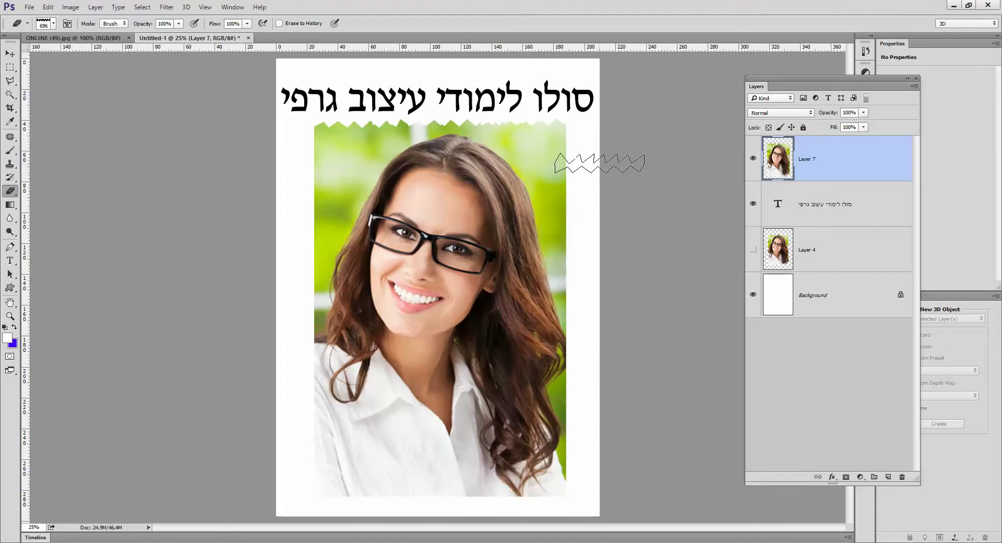
pyautogui.moveTo(608, 134); pyautogui.dragTo(610, 183)
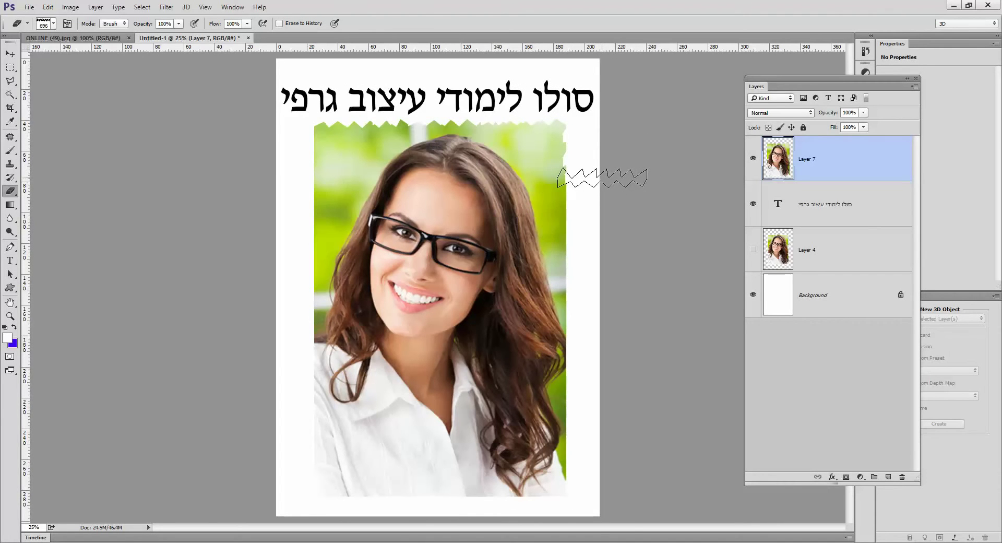
# Step: Rotate the zigzag brush tip about 90 degrees and tear the photo's right edge
pyautogui.click(54, 25)
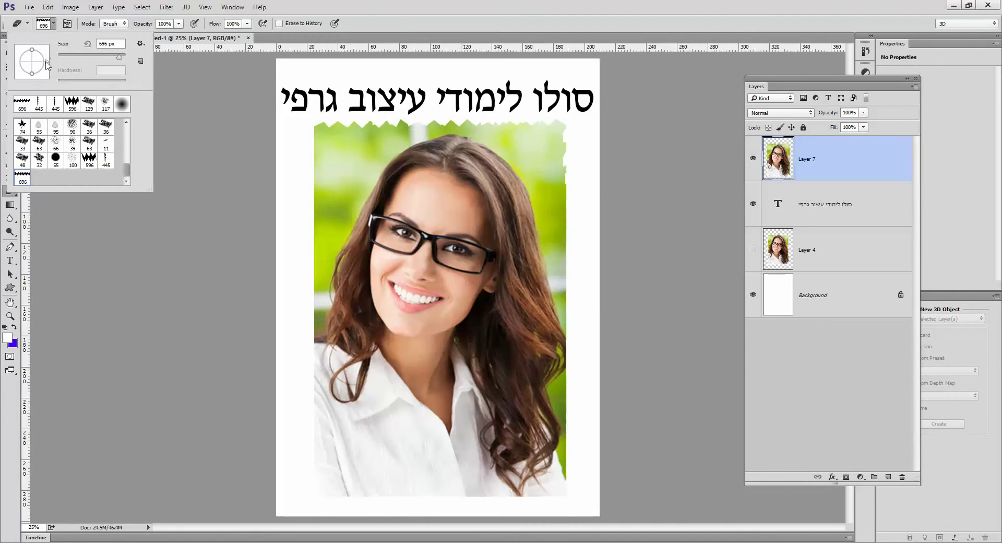
pyautogui.moveTo(46, 65); pyautogui.dragTo(18, 65)
pyautogui.moveTo(18, 64); pyautogui.dragTo(35, 54)
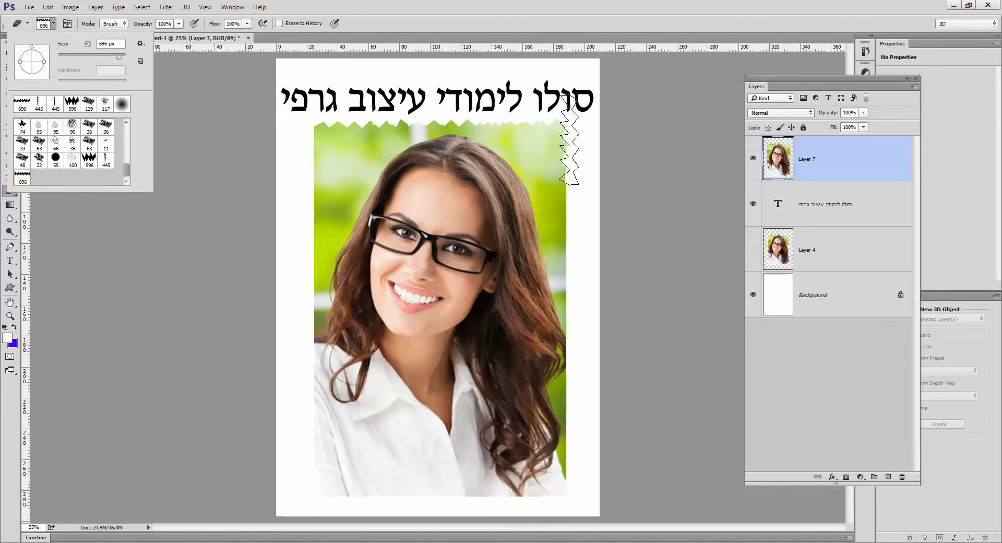
pyautogui.click(574, 167)
pyautogui.moveTo(576, 191); pyautogui.dragTo(570, 464)
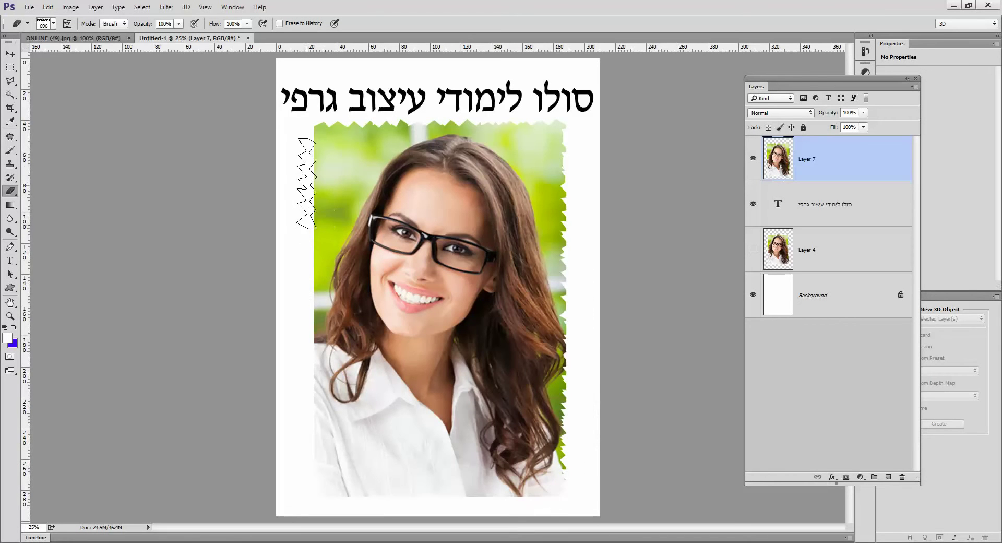
# Step: Tear the photo's left edge top to bottom, then rotate the brush tip for the bottom edge
pyautogui.moveTo(310, 164); pyautogui.dragTo(311, 237)
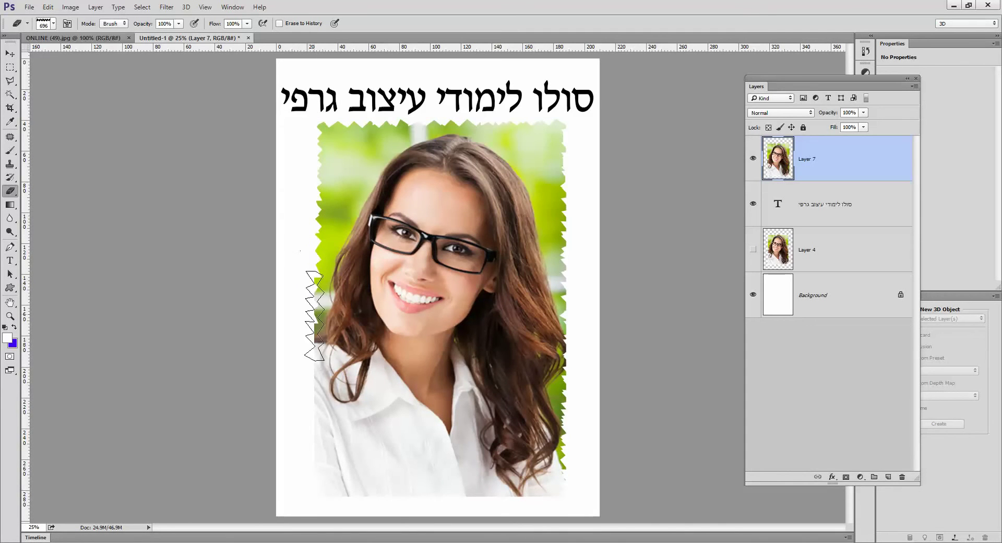
pyautogui.click(314, 334)
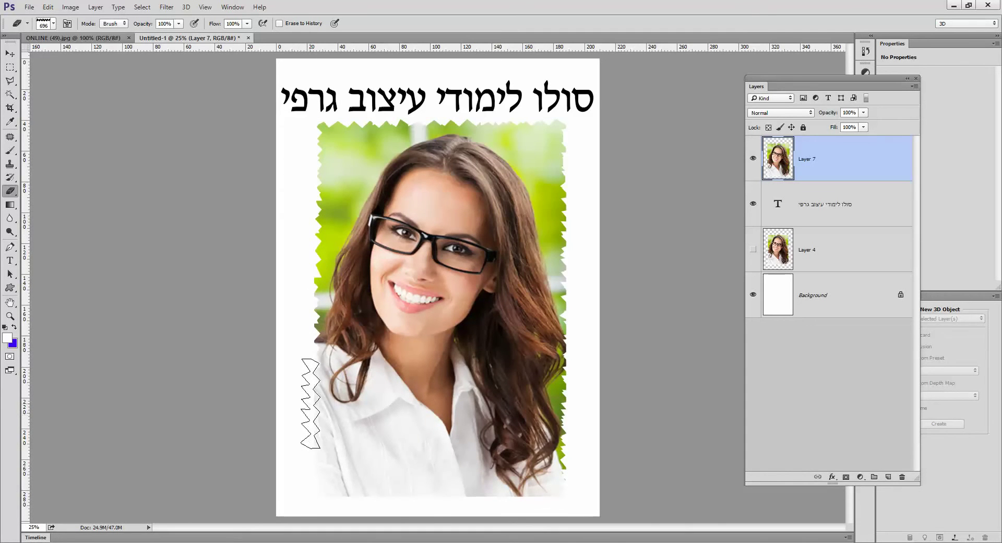
pyautogui.click(312, 420)
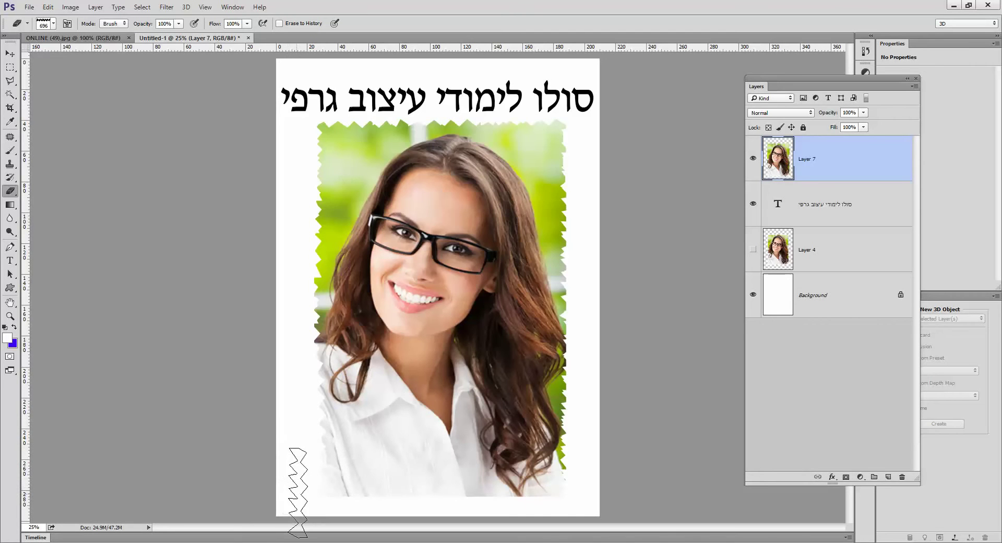
pyautogui.click(312, 473)
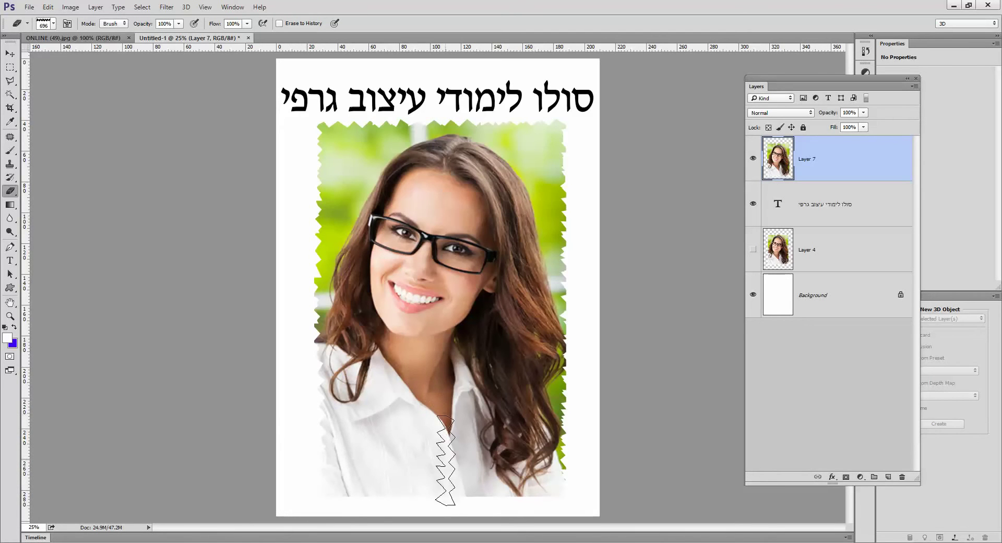
pyautogui.click(54, 25)
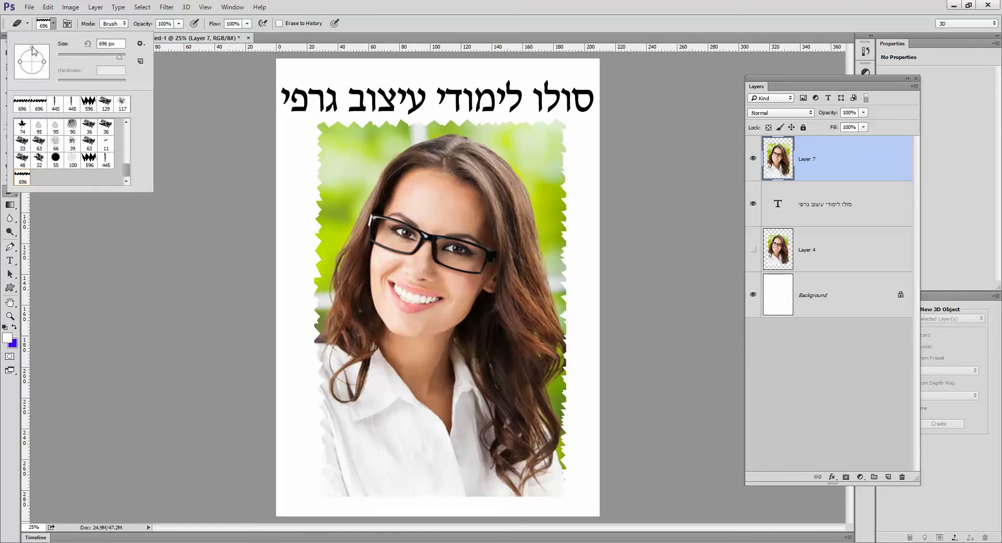
pyautogui.moveTo(33, 51); pyautogui.dragTo(47, 61)
pyautogui.click(360, 499)
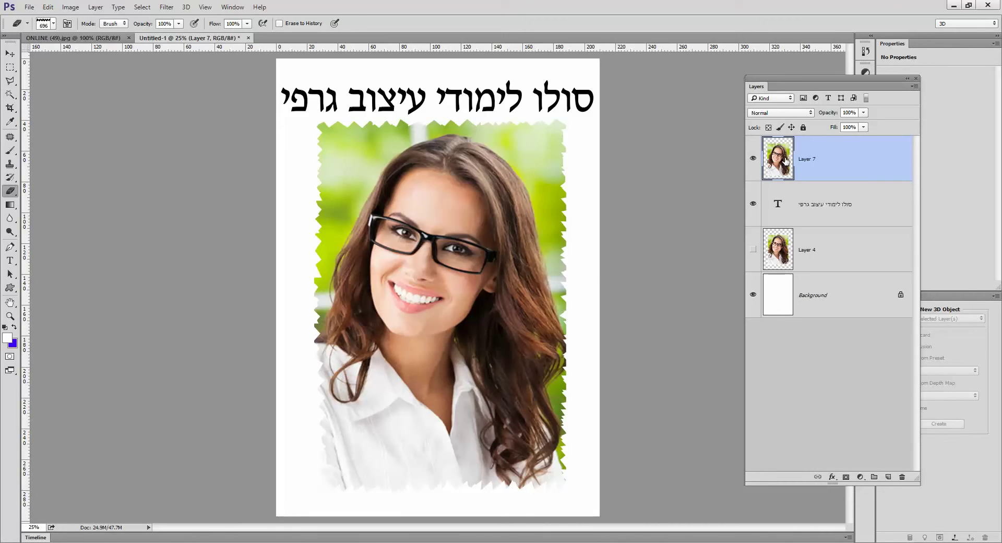
pyautogui.click(775, 300)
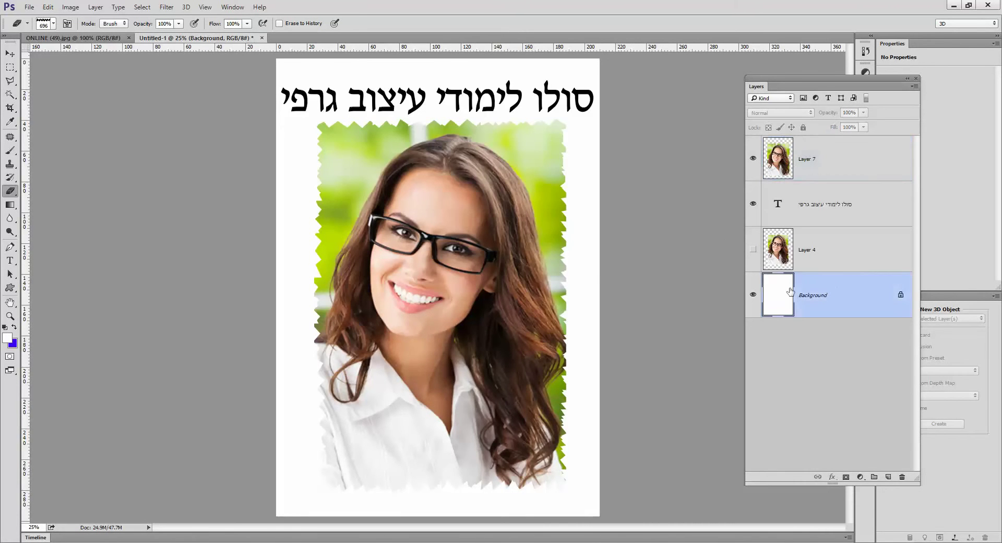
pyautogui.click(48, 7)
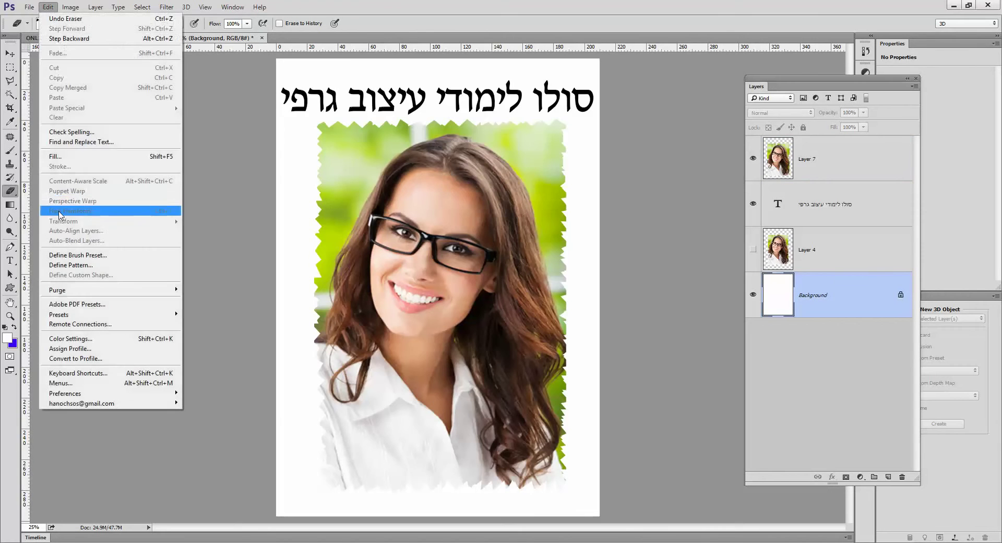
pyautogui.click(62, 157)
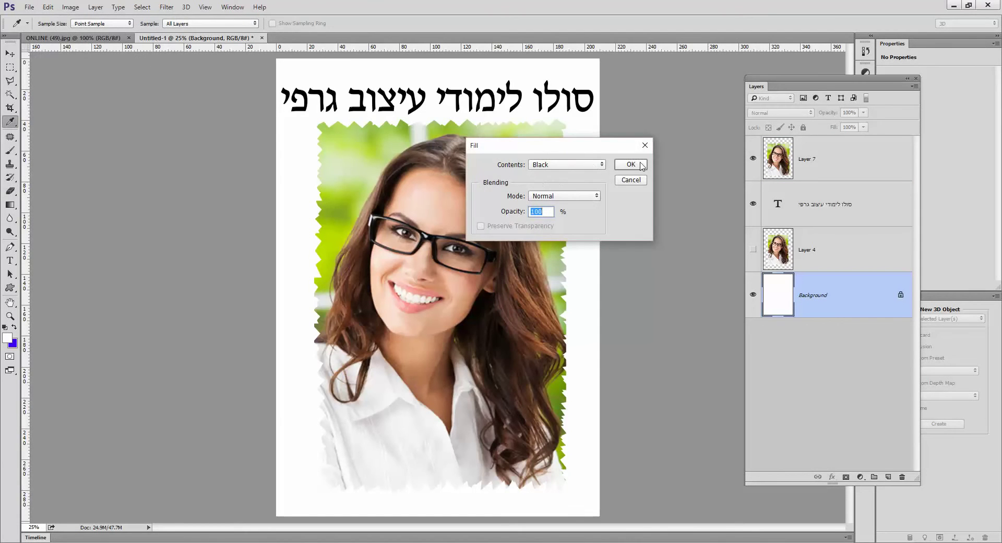
pyautogui.click(630, 164)
pyautogui.press('e')
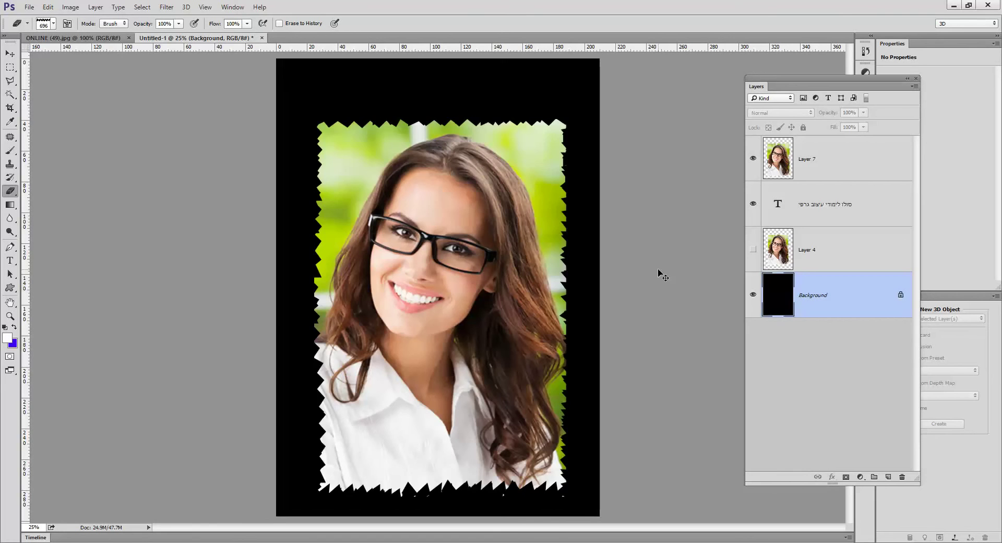
pyautogui.hotkey('ctrl', 'z')
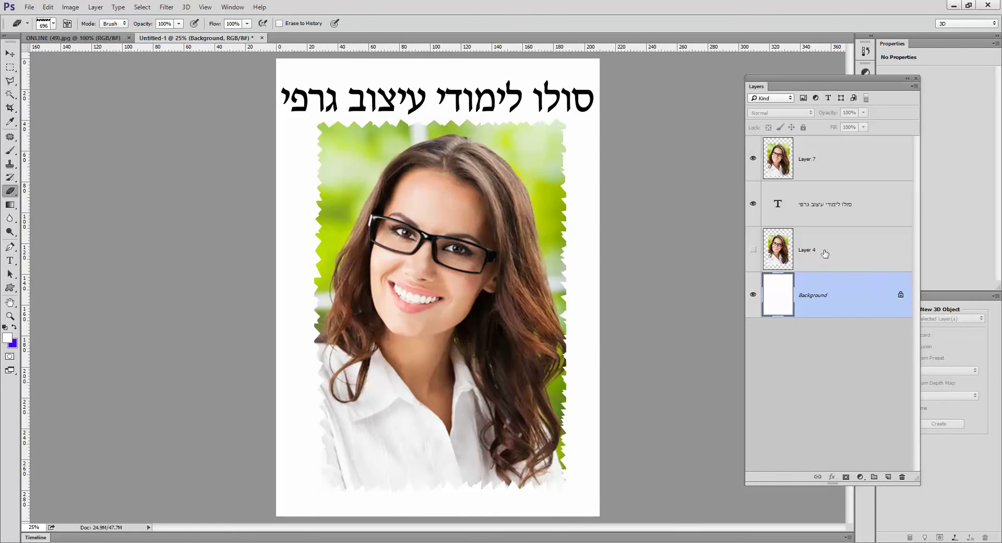
pyautogui.click(824, 254)
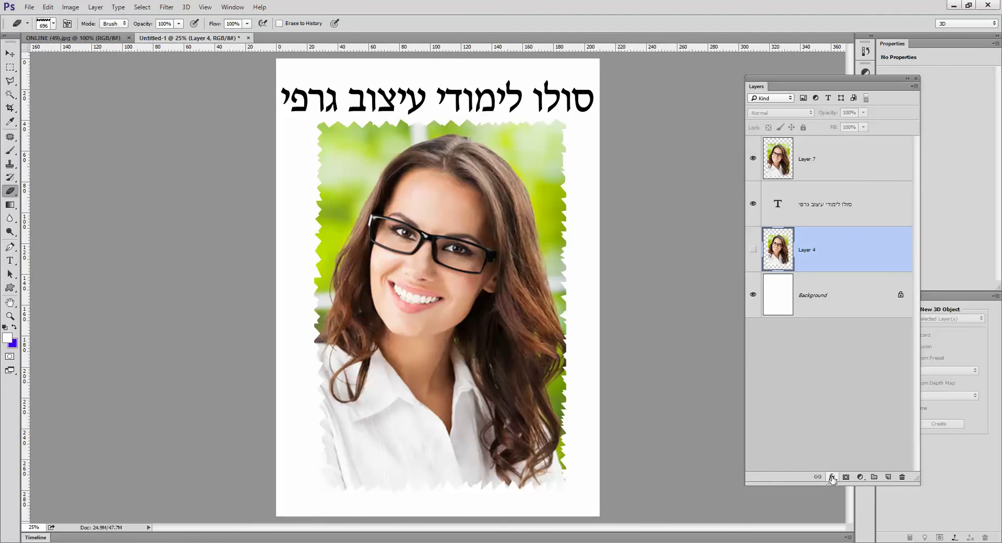
# Step: Add a Drop Shadow to Layer 7 with increased distance
pyautogui.click(804, 153)
pyautogui.click(832, 477)
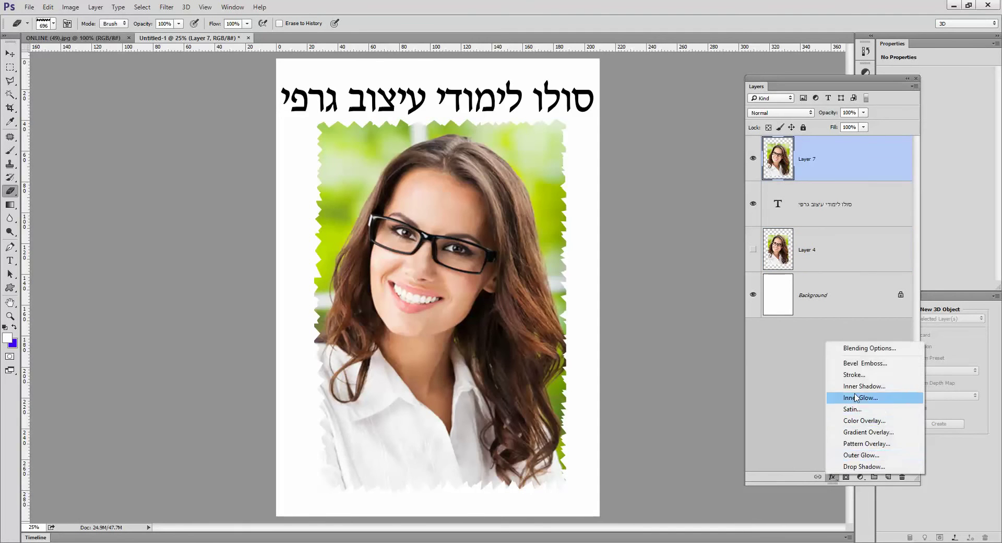
pyautogui.click(854, 467)
pyautogui.moveTo(698, 153); pyautogui.dragTo(678, 105)
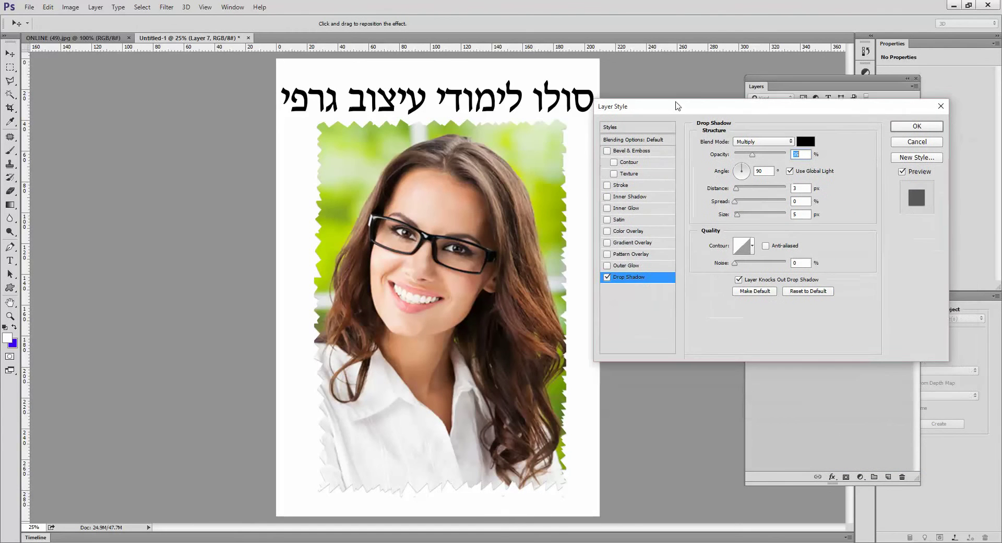
pyautogui.moveTo(736, 185); pyautogui.dragTo(752, 212)
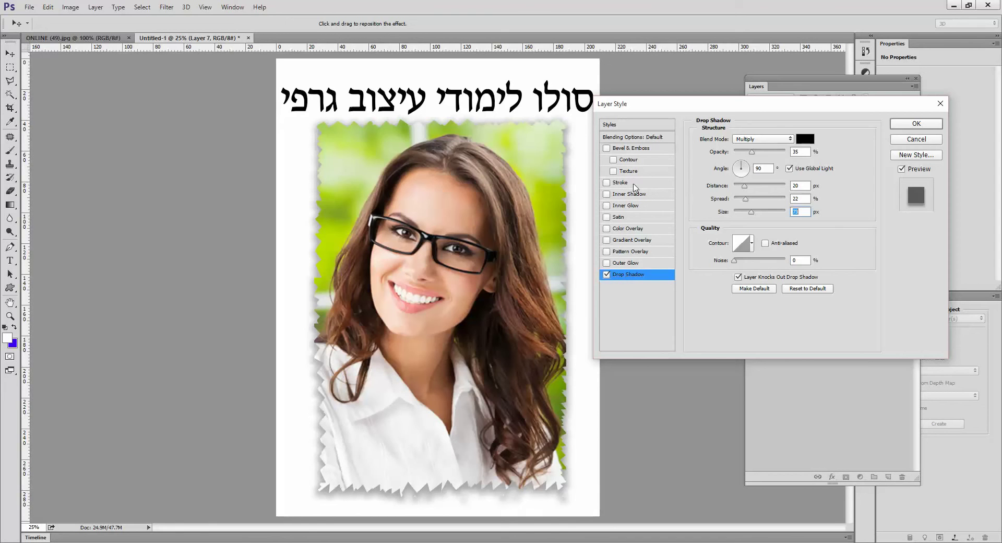
# Step: Add a thick white Stroke outline and apply the layer styles
pyautogui.click(634, 184)
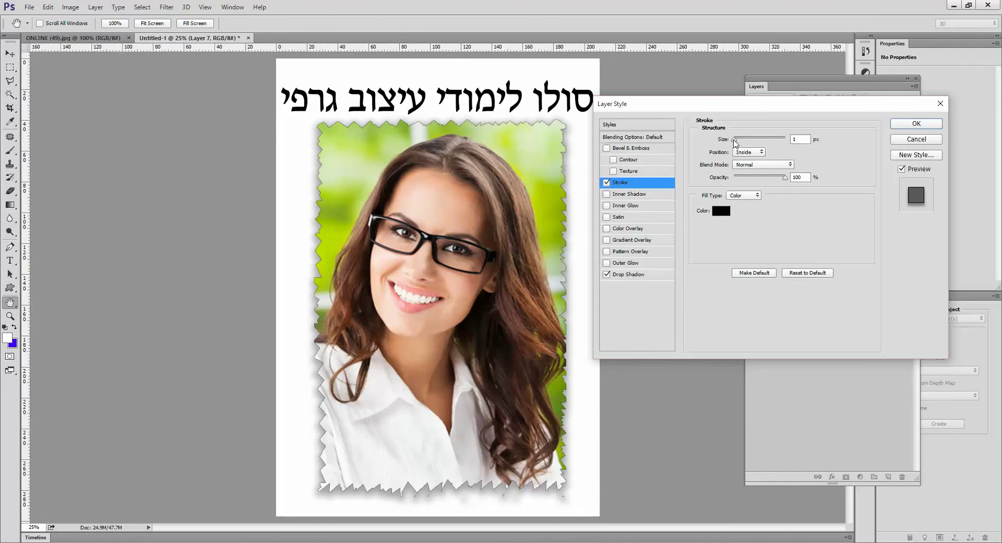
pyautogui.moveTo(735, 140); pyautogui.dragTo(742, 142)
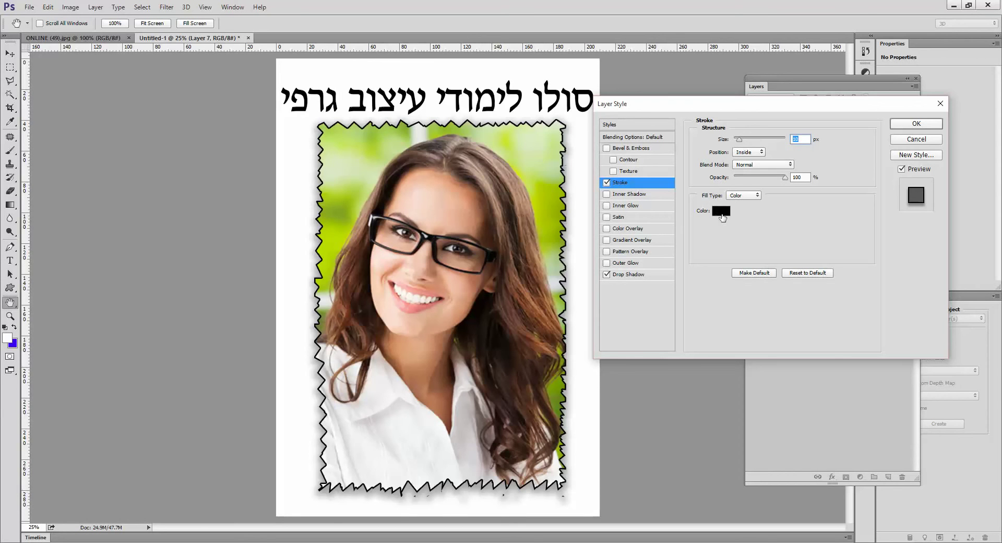
pyautogui.click(721, 211)
pyautogui.moveTo(647, 198); pyautogui.dragTo(627, 185)
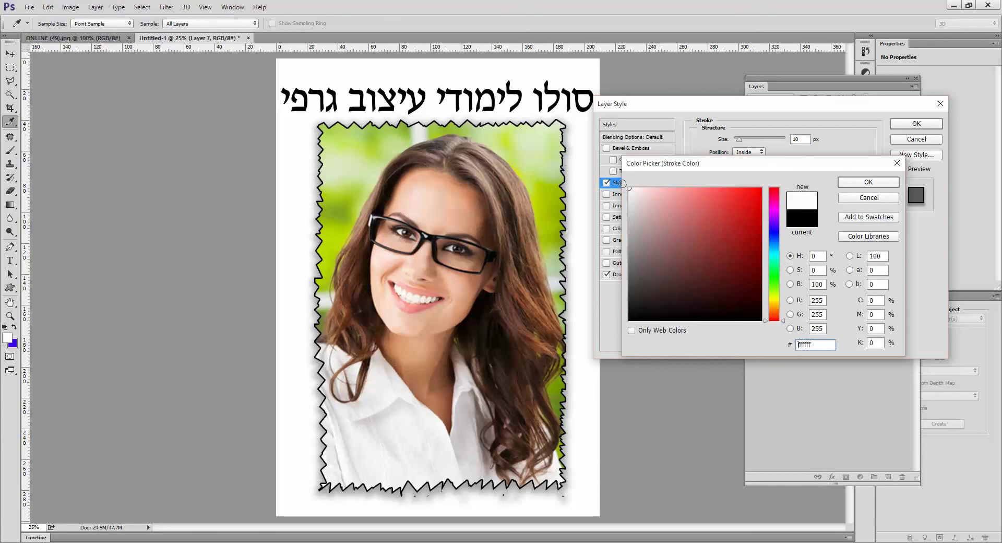
pyautogui.click(881, 184)
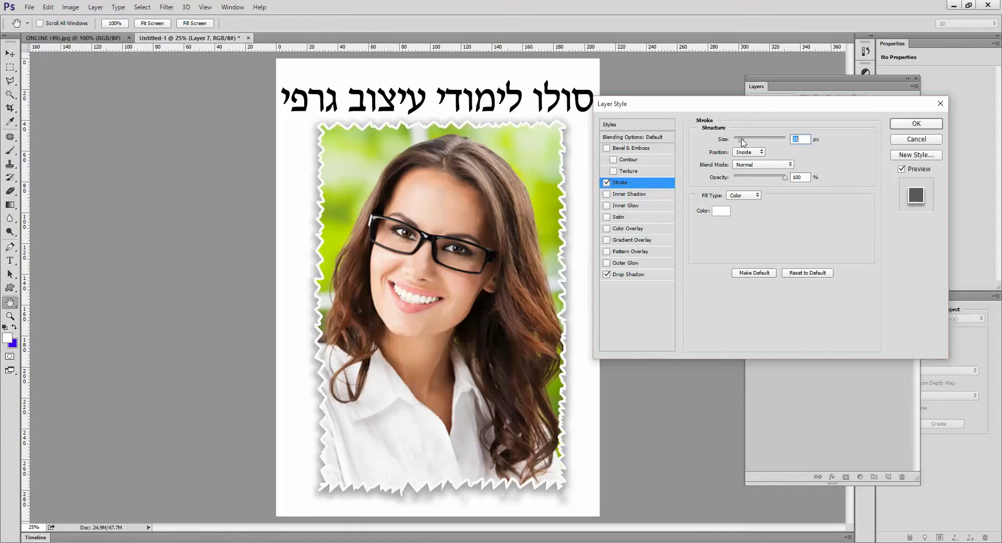
pyautogui.moveTo(740, 141)
pyautogui.mouseDown()
pyautogui.moveTo(760, 140)
pyautogui.moveTo(739, 142)
pyautogui.mouseUp()
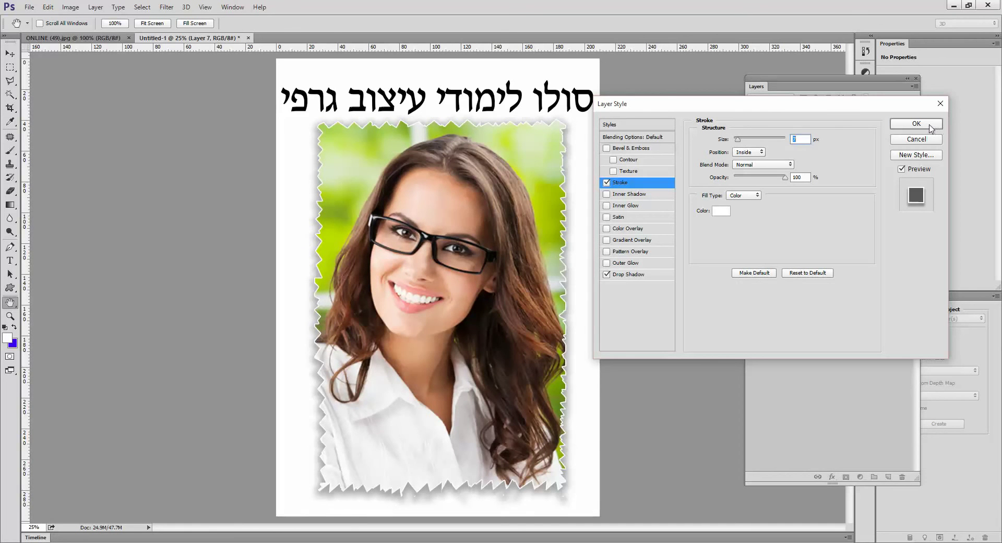
pyautogui.click(931, 127)
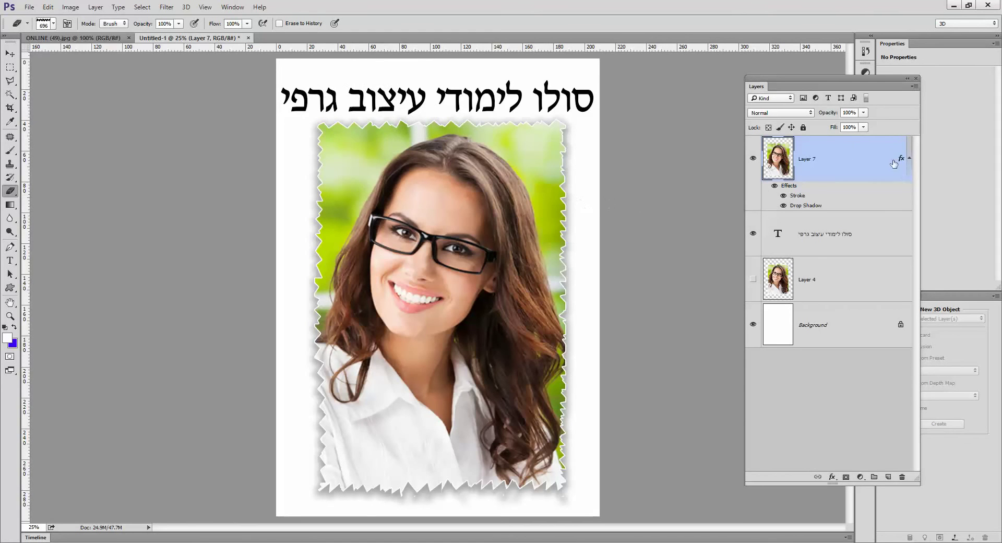
# Step: Delete Layer 7's effects, load its torn outline as a selection, and feather it 15 pixels
pyautogui.moveTo(901, 161); pyautogui.dragTo(904, 479)
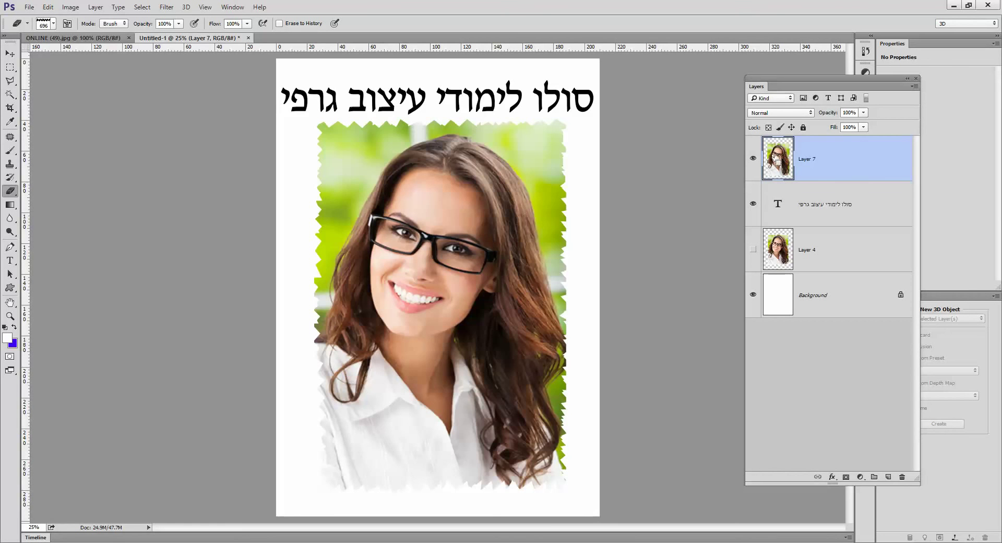
pyautogui.keyDown('ctrl'); pyautogui.click(778, 158); pyautogui.keyUp('ctrl')
pyautogui.click(143, 9)
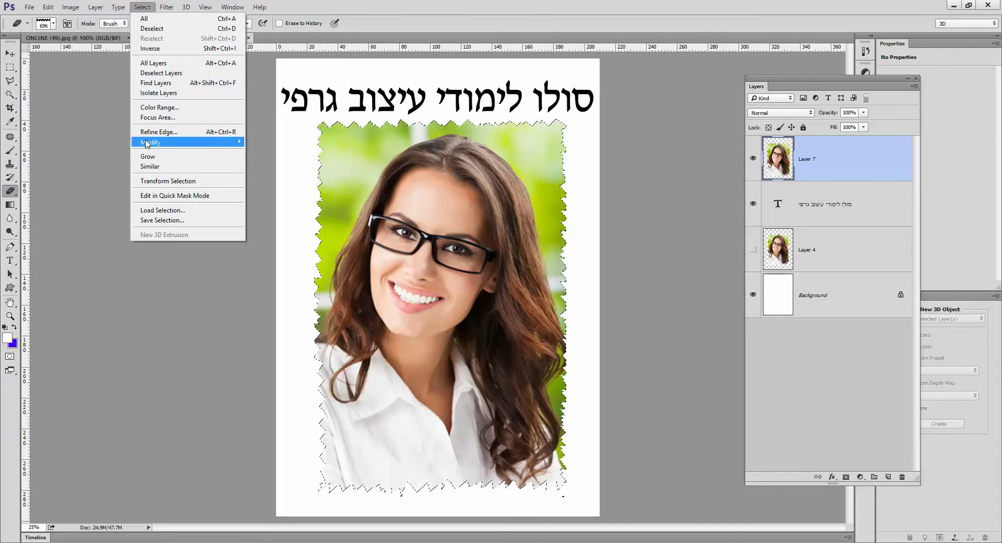
pyautogui.moveTo(188, 142)
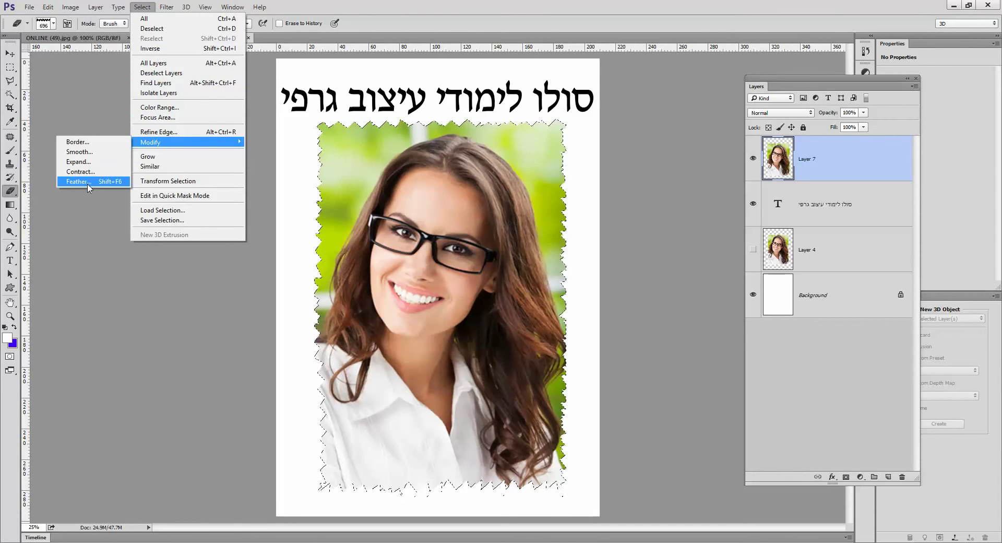
pyautogui.click(89, 184)
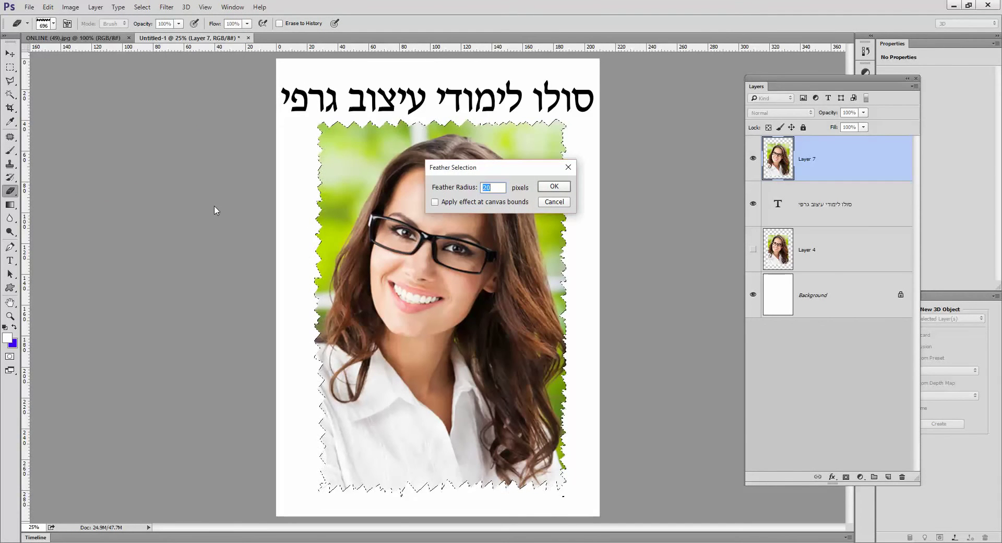
pyautogui.write('15')
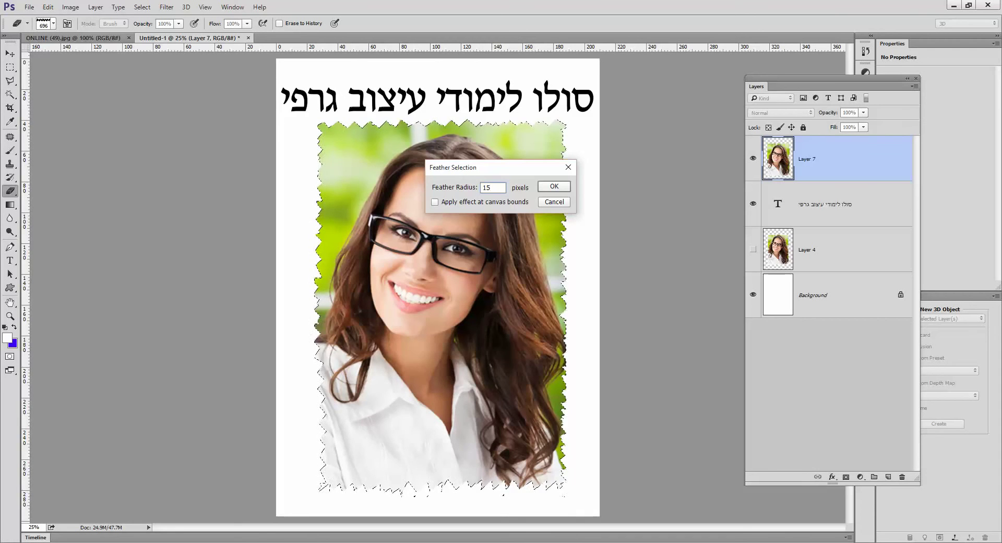
pyautogui.press('Return')
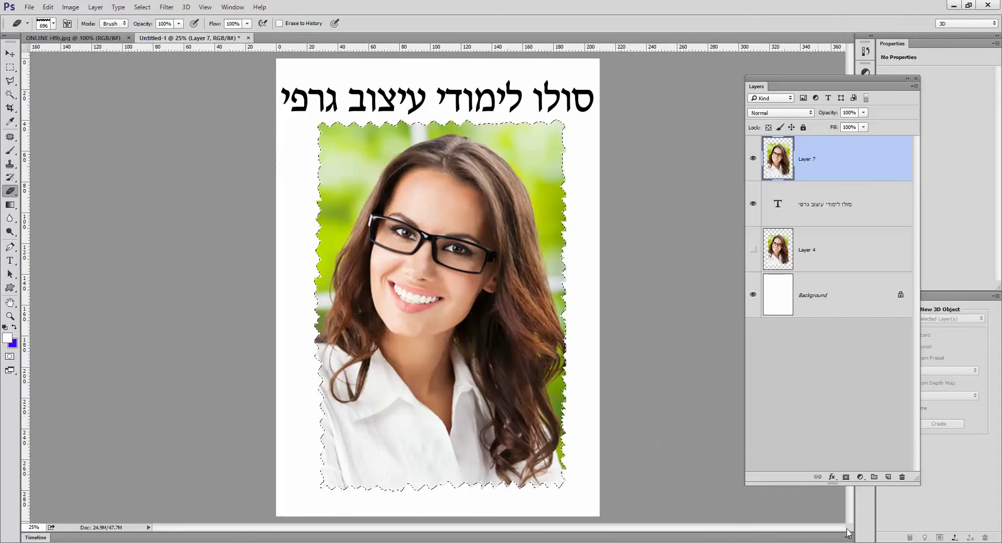
# Step: Fill a new Layer 8 with black from the feathered selection, deselect, and stack Layer 7 above it
pyautogui.click(887, 476)
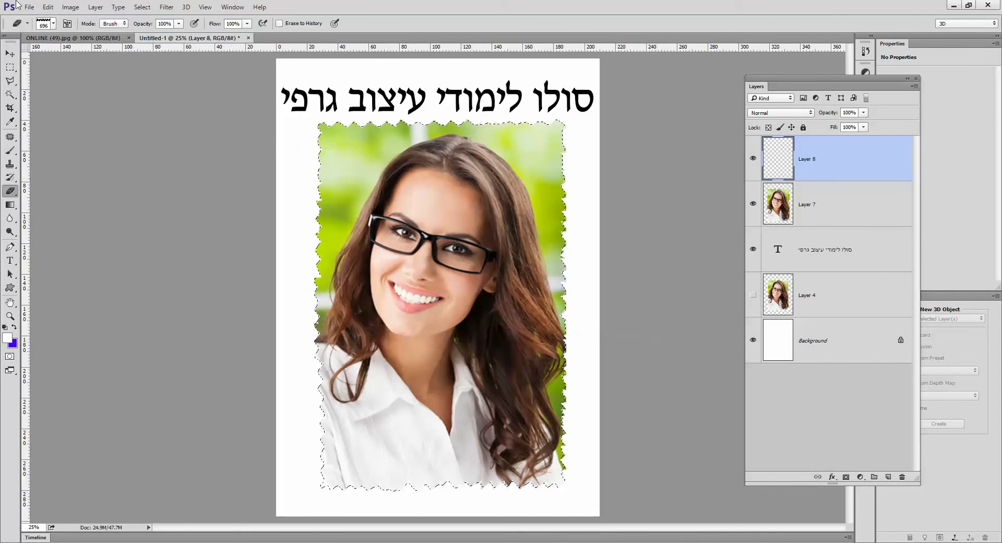
pyautogui.click(48, 7)
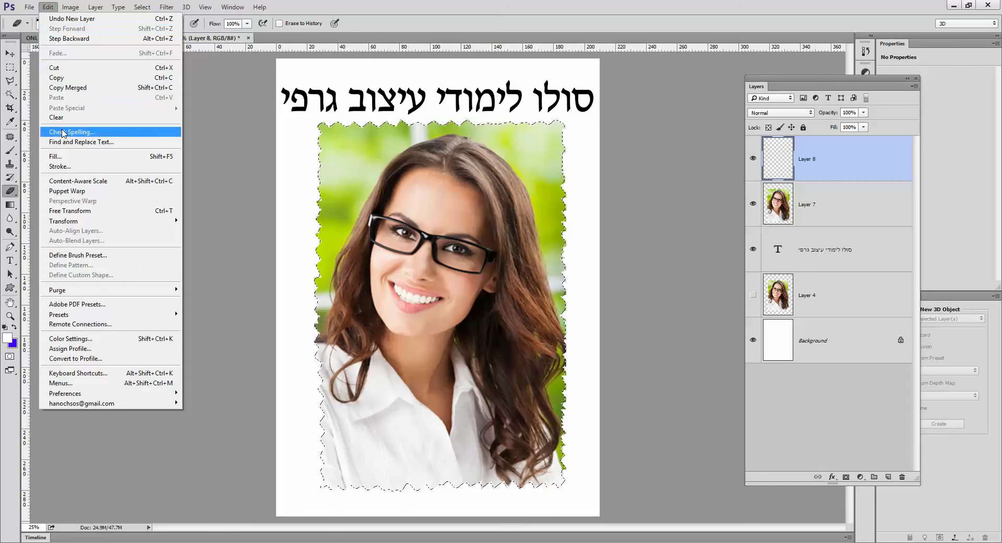
pyautogui.click(55, 156)
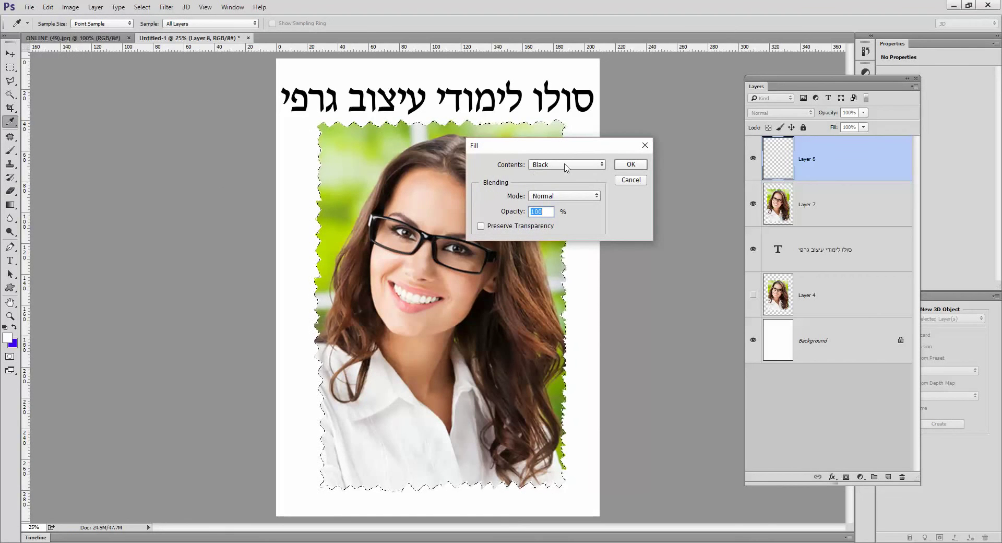
pyautogui.click(631, 164)
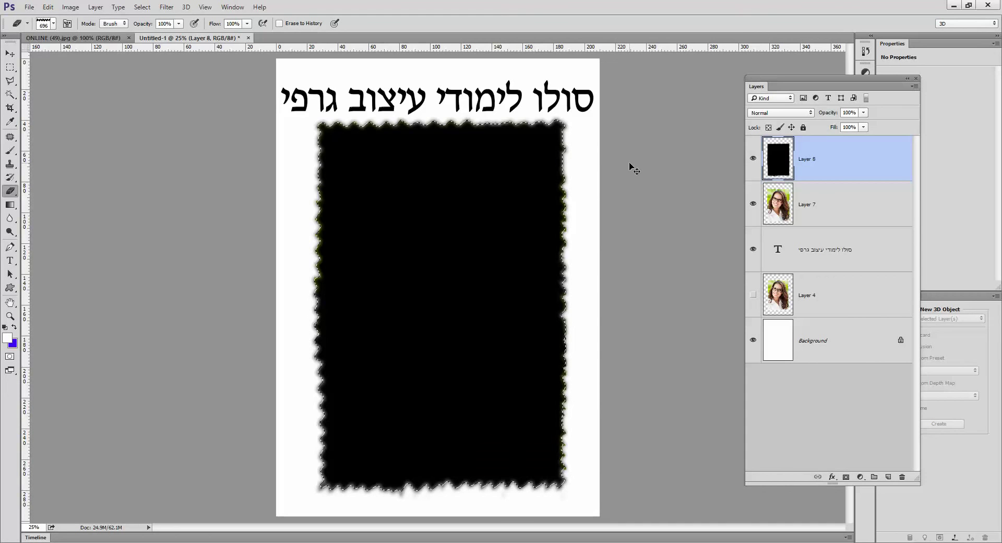
pyautogui.click(142, 7)
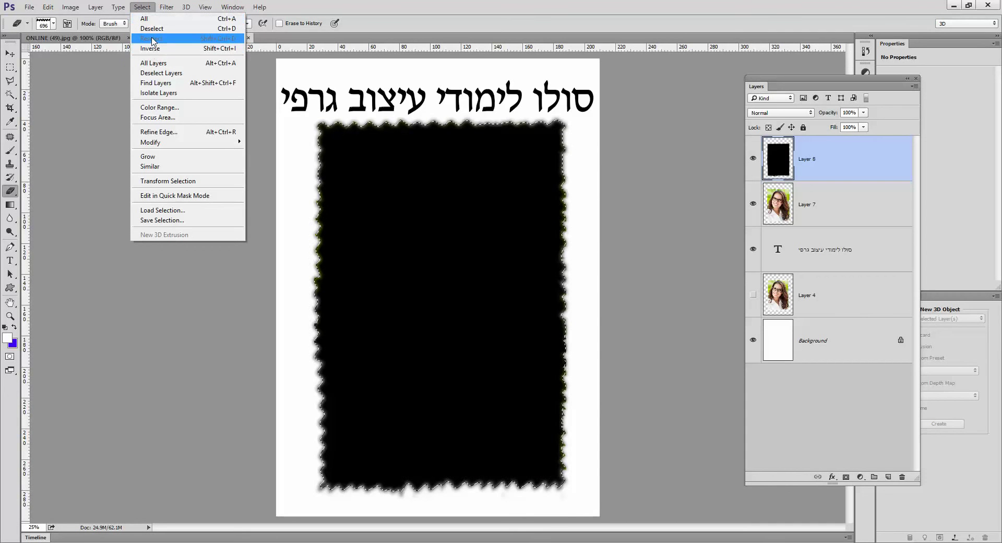
pyautogui.click(152, 29)
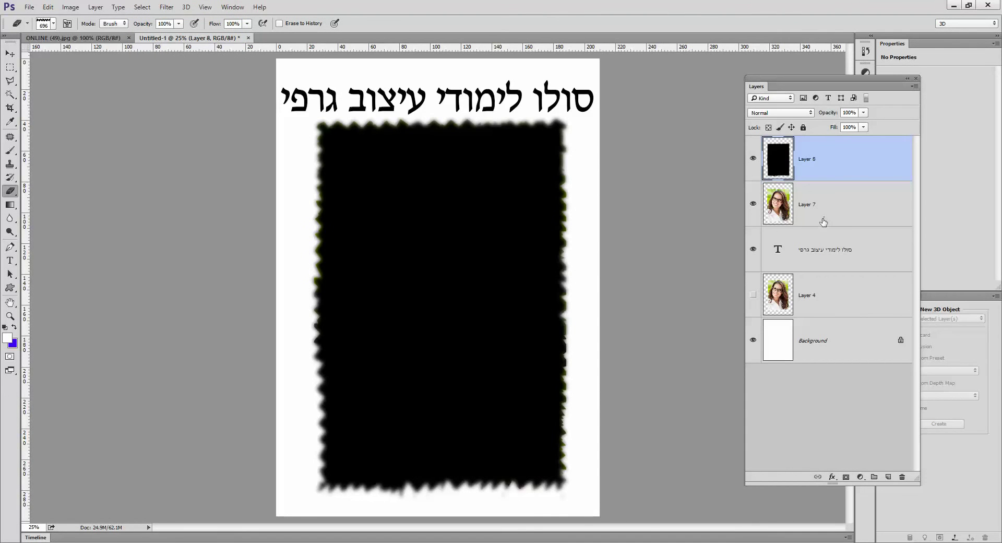
pyautogui.moveTo(823, 221); pyautogui.dragTo(815, 151)
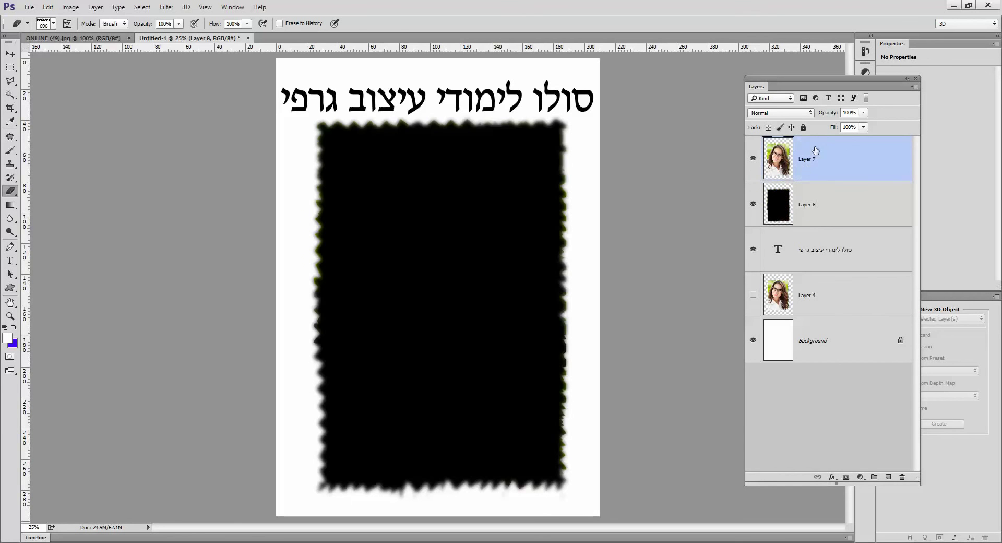
# Step: Nudge the Layer 7 portrait right and down, exposing its black feathered torn-edge shadow
pyautogui.hotkey('ctrl', 'alt', 'g')
pyautogui.click(9, 53)
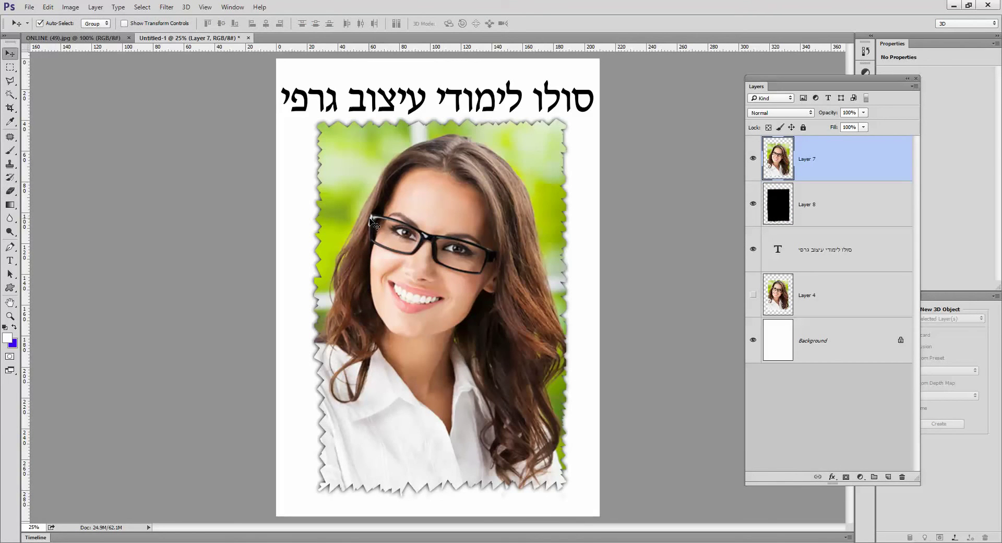
pyautogui.hotkey('shift', 'Right')
pyautogui.hotkey('shift', 'Right')
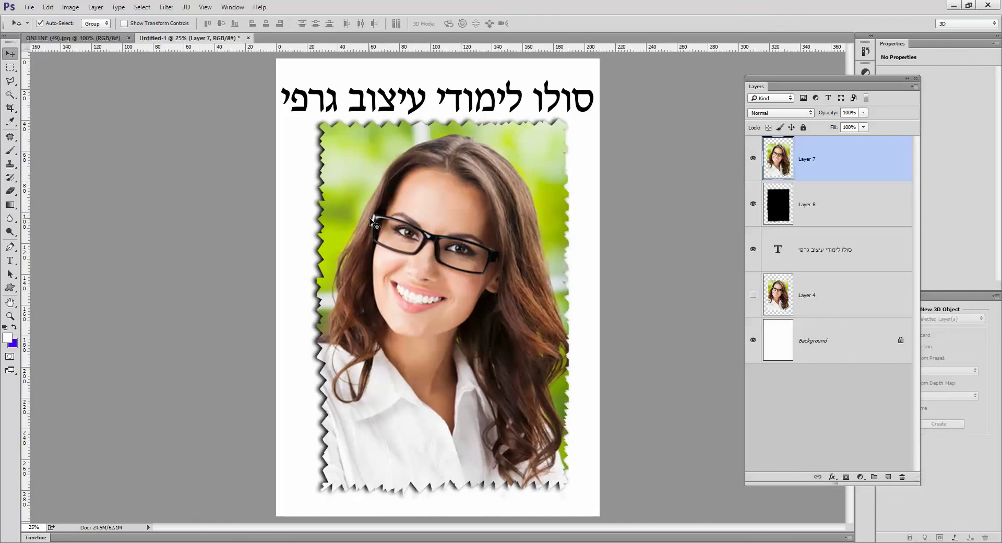
pyautogui.hotkey('shift', 'Right')
pyautogui.hotkey('shift', 'Down')
pyautogui.hotkey('shift', 'Down')
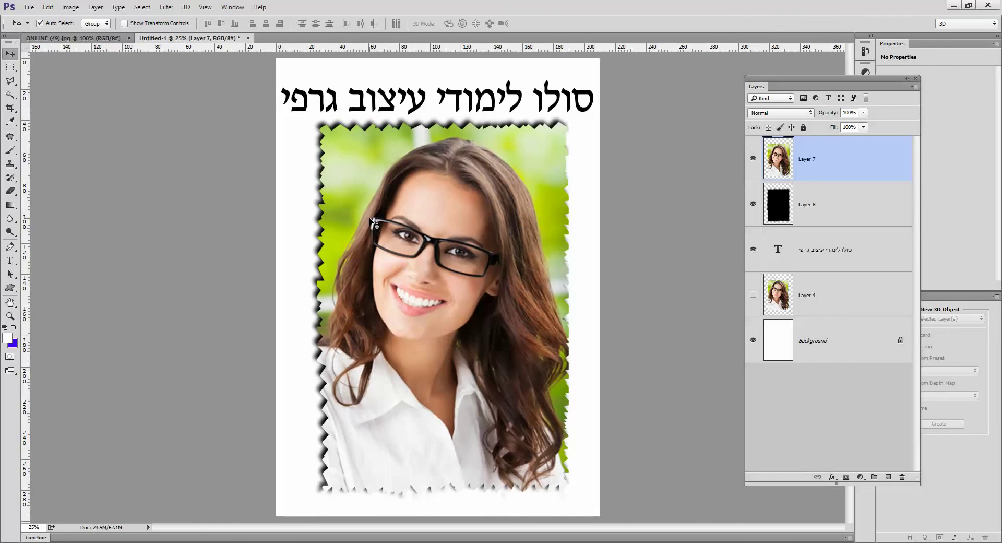
pyautogui.hotkey('shift', 'Right')
pyautogui.hotkey('shift', 'Right')
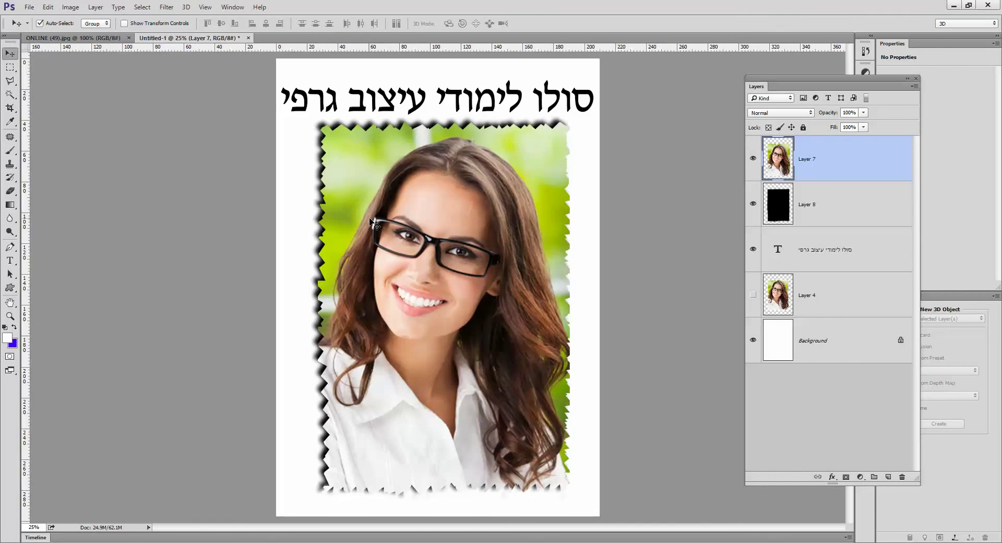
pyautogui.hotkey('shift', 'Left')
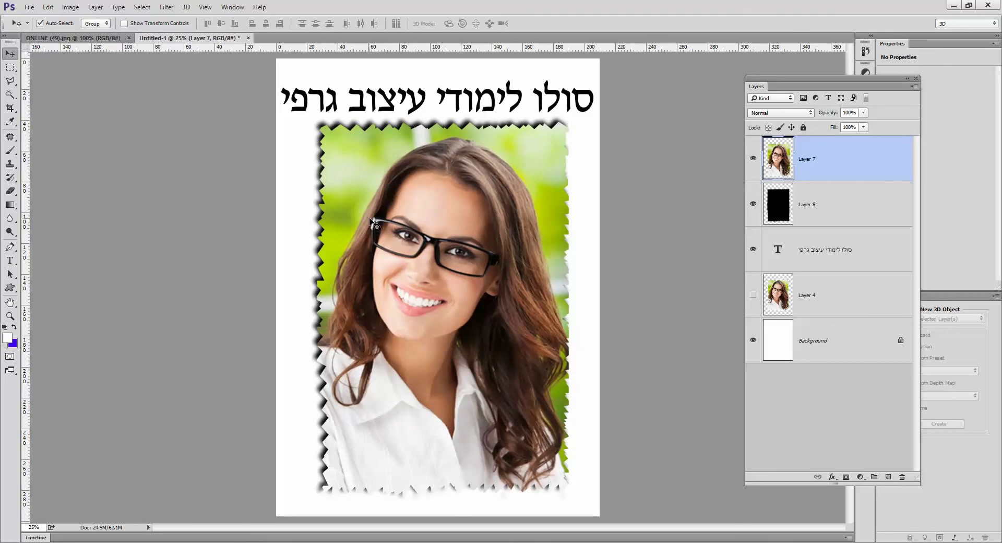